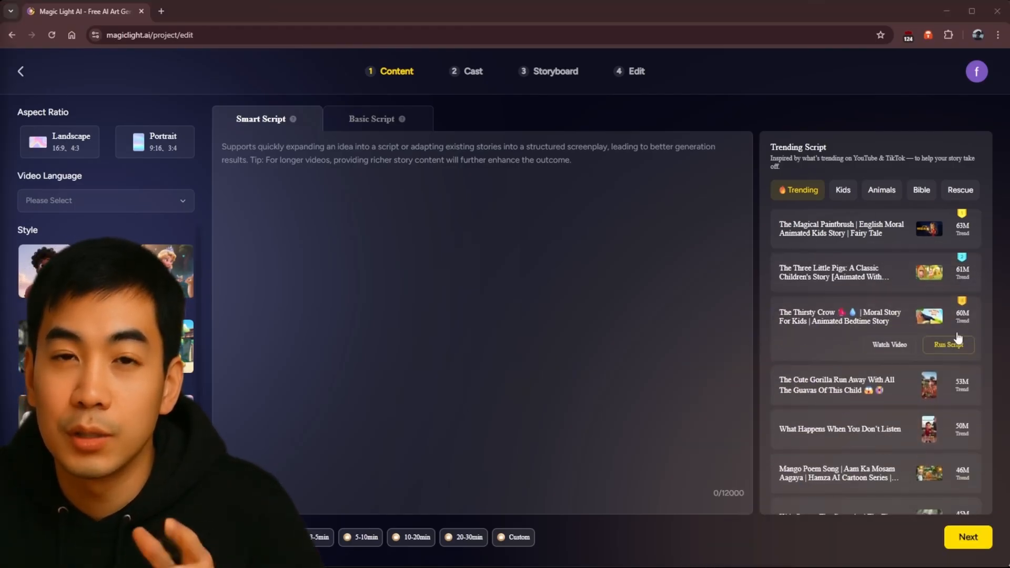
- Preview the trending story "The Magical Paintbrush" and read its video script to the end
{"action": "left_click", "coordinate": [832, 237]}
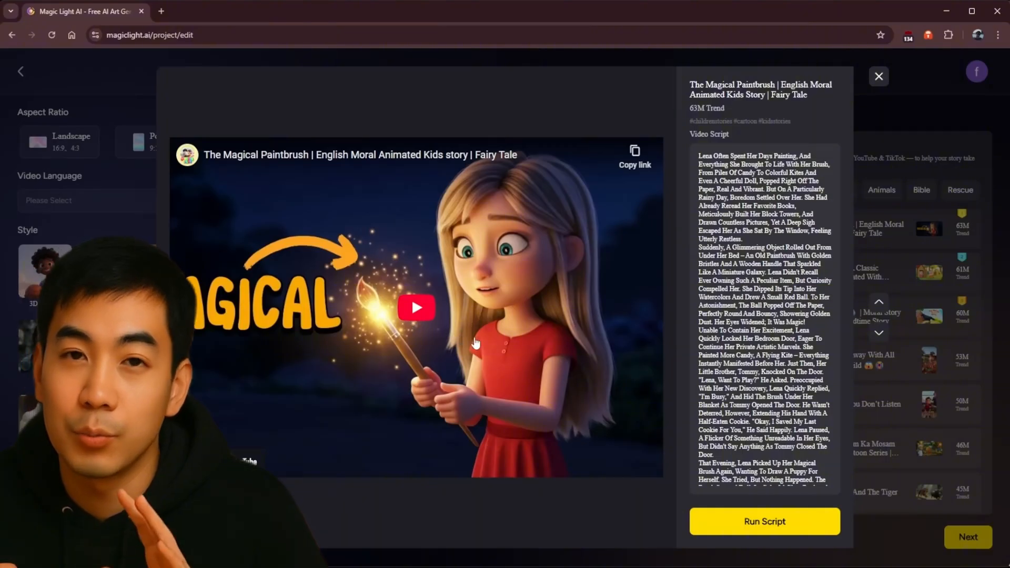
{"action": "scroll", "coordinate": [755, 174], "scroll_direction": "down", "scroll_amount": 10}
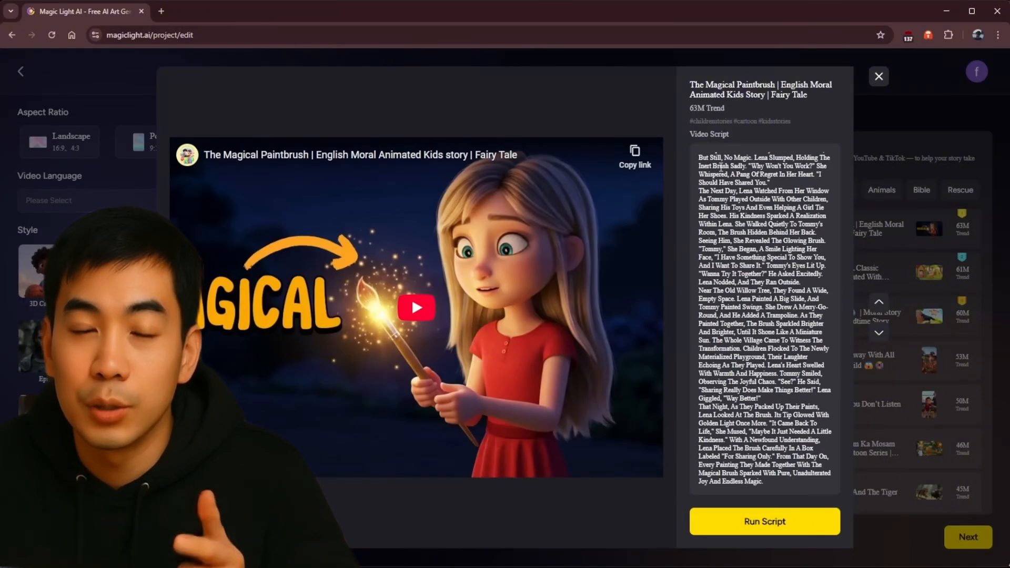
{"action": "left_click", "coordinate": [876, 76]}
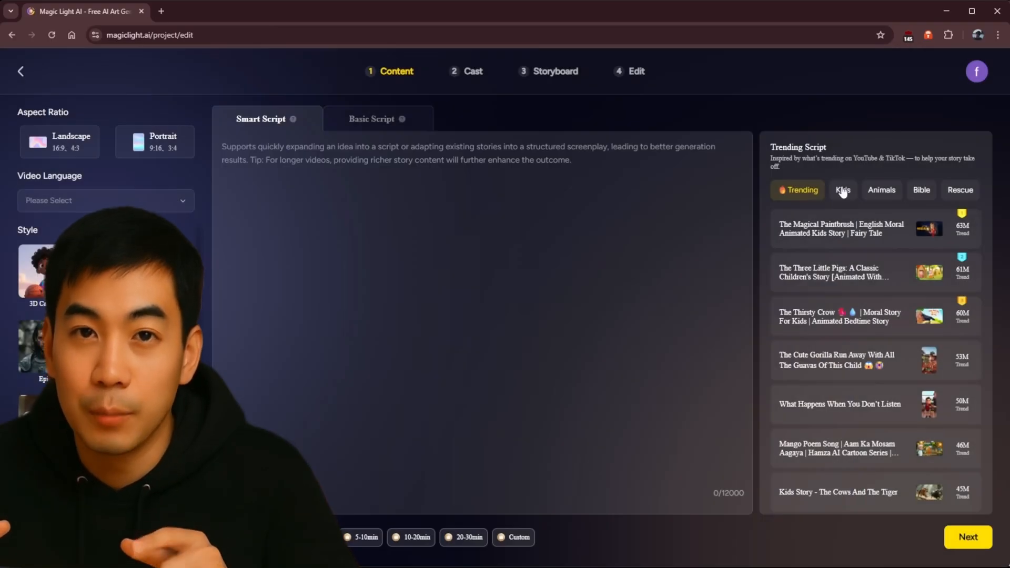
- Browse the Kids and Animals script categories, and load the trending "The Three Little Pigs" story as the script
{"action": "left_click", "coordinate": [843, 191]}
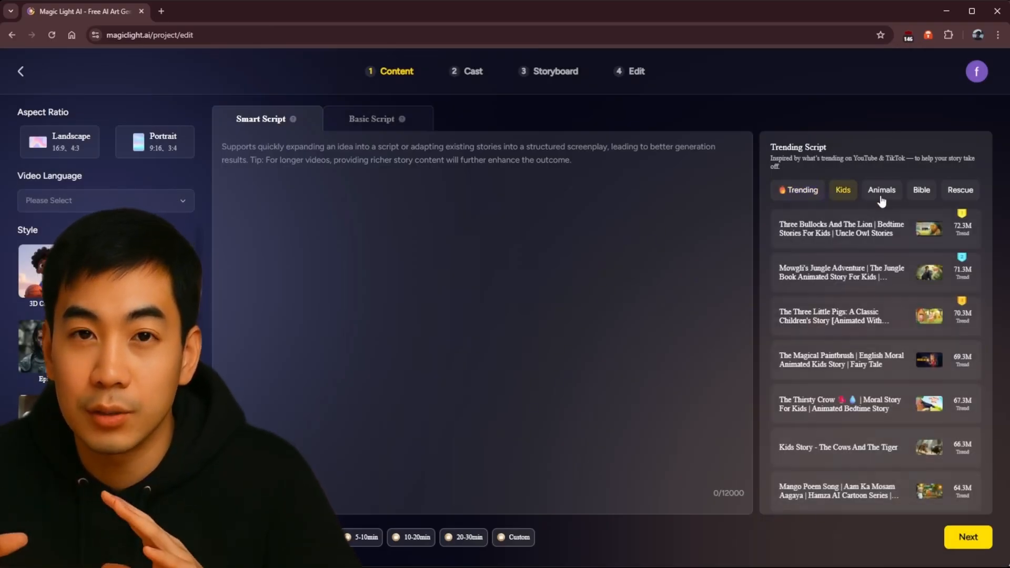
{"action": "left_click", "coordinate": [882, 192]}
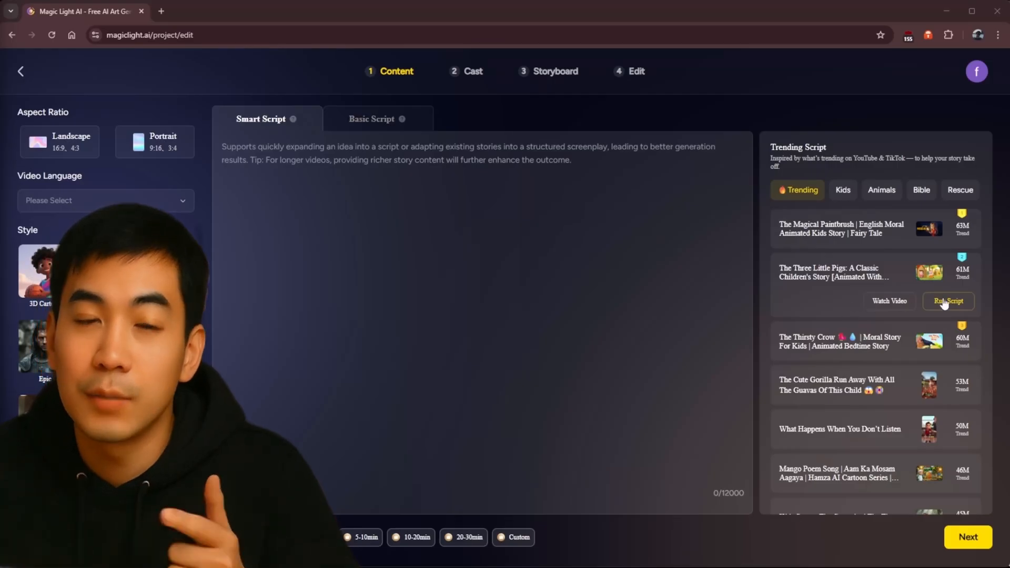
{"action": "left_click", "coordinate": [944, 301]}
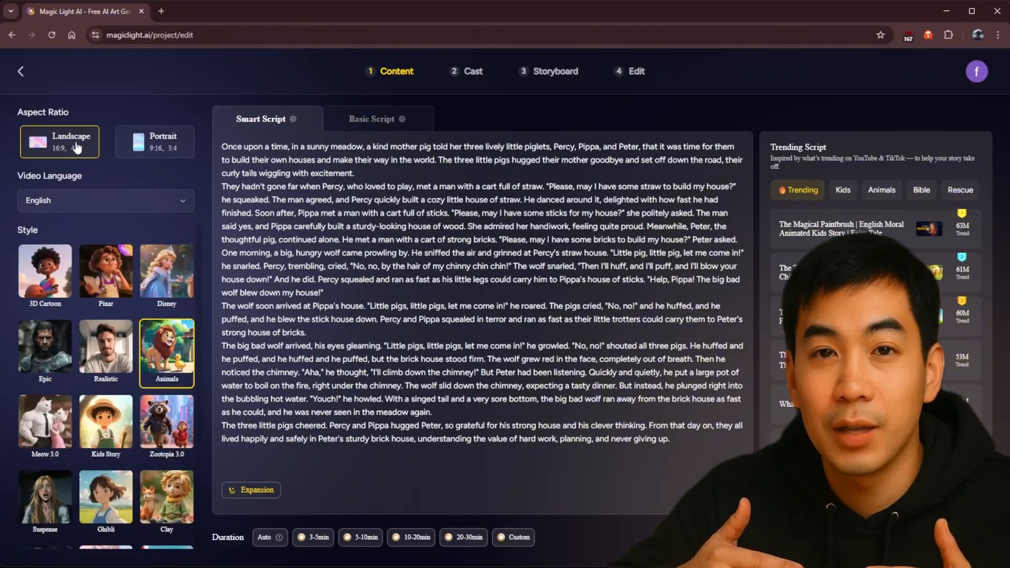
- Set the video language to English and choose the 3D Cartoon style
{"action": "left_click", "coordinate": [71, 199]}
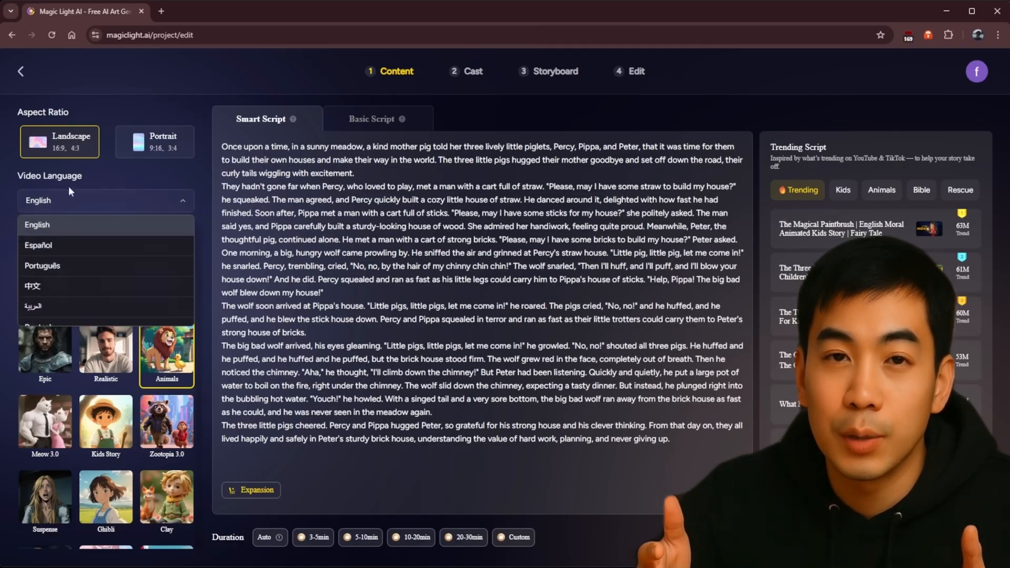
{"action": "left_click", "coordinate": [61, 224]}
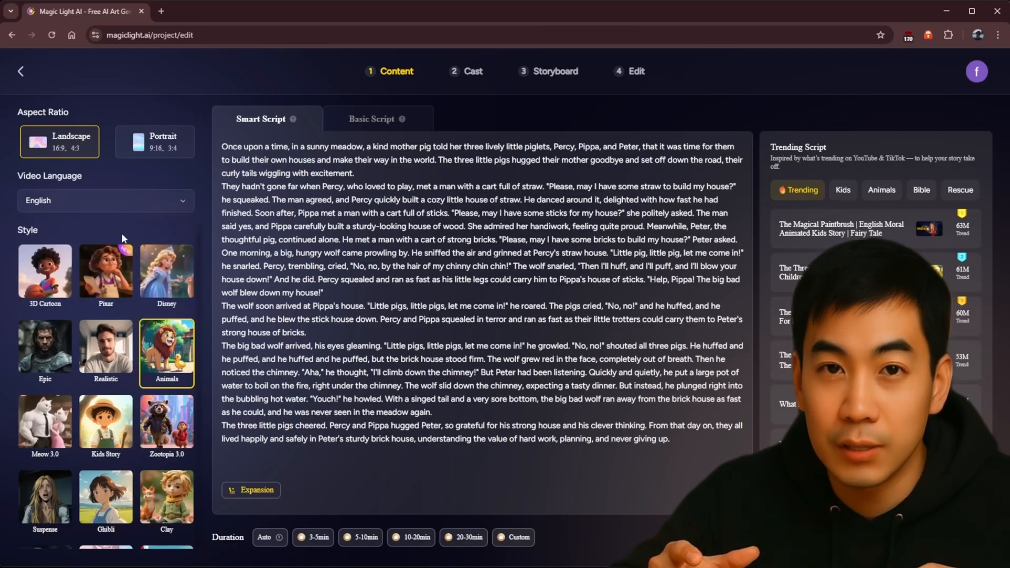
{"action": "scroll", "coordinate": [63, 316], "scroll_direction": "down", "scroll_amount": 3}
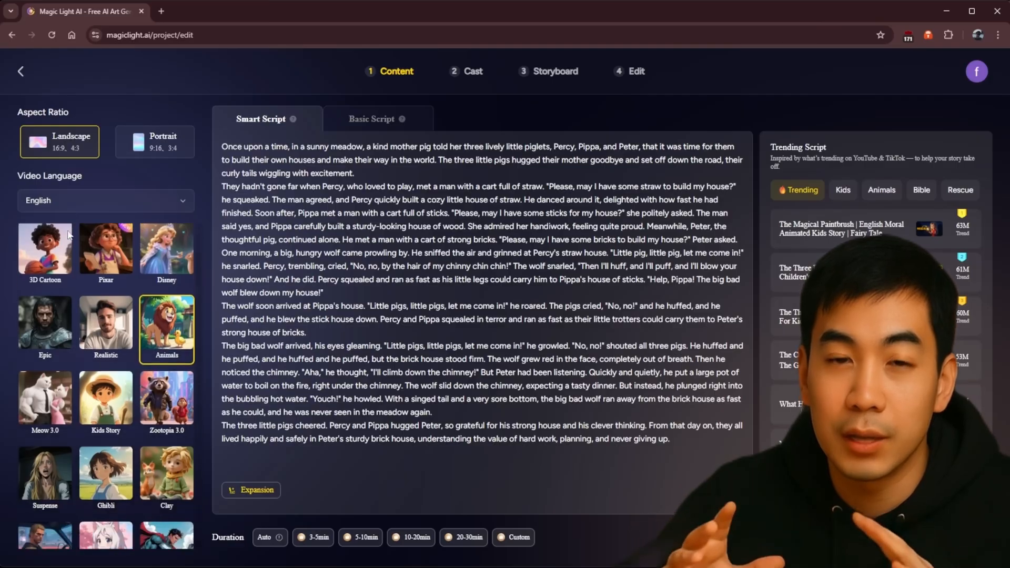
{"action": "scroll", "coordinate": [50, 357], "scroll_direction": "up", "scroll_amount": 3}
{"action": "left_click", "coordinate": [53, 263]}
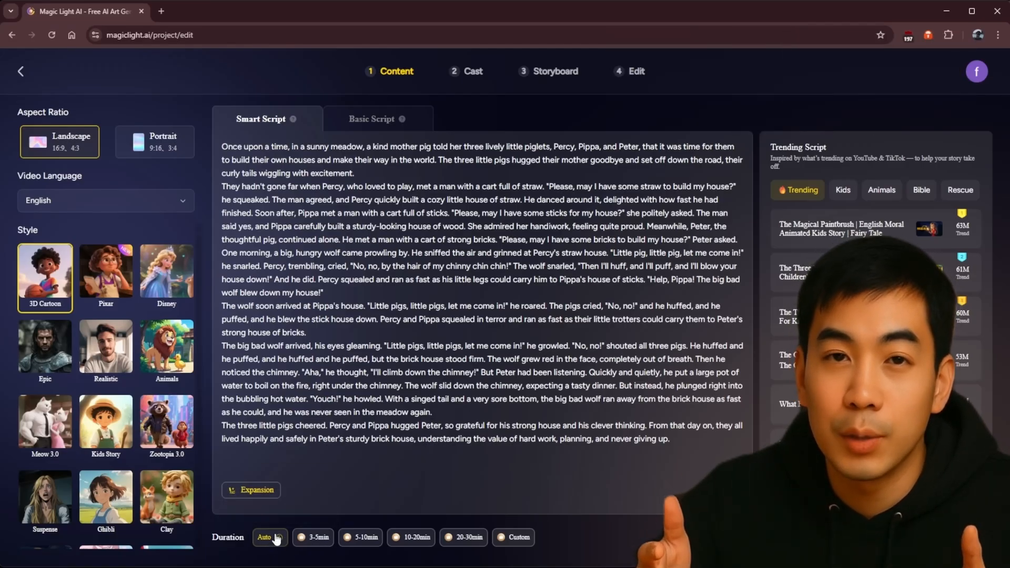
- Set the duration to Auto and generate the scene-by-scene screenplay from the story
{"action": "mouse_move", "coordinate": [277, 539]}
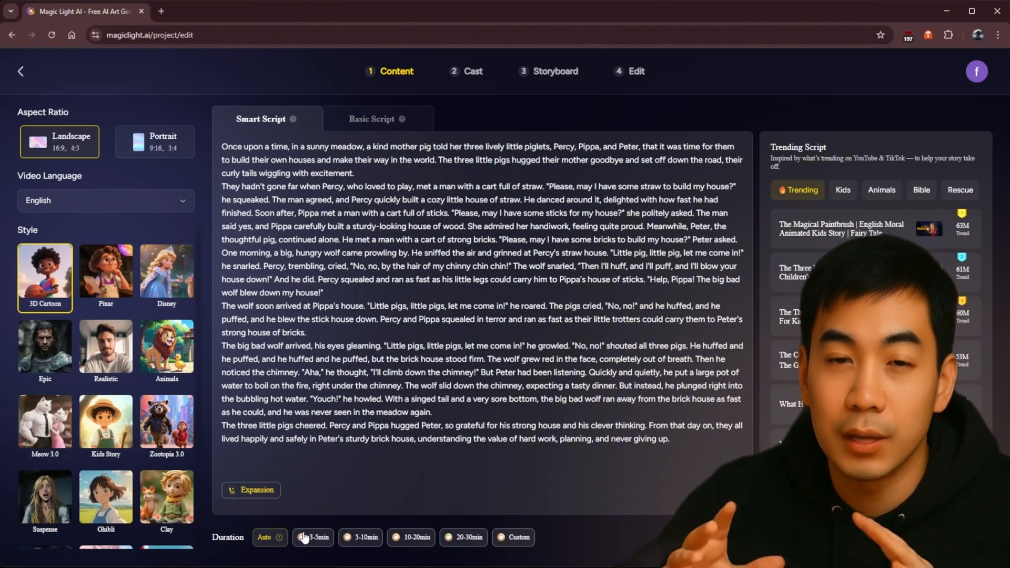
{"action": "left_click", "coordinate": [499, 538]}
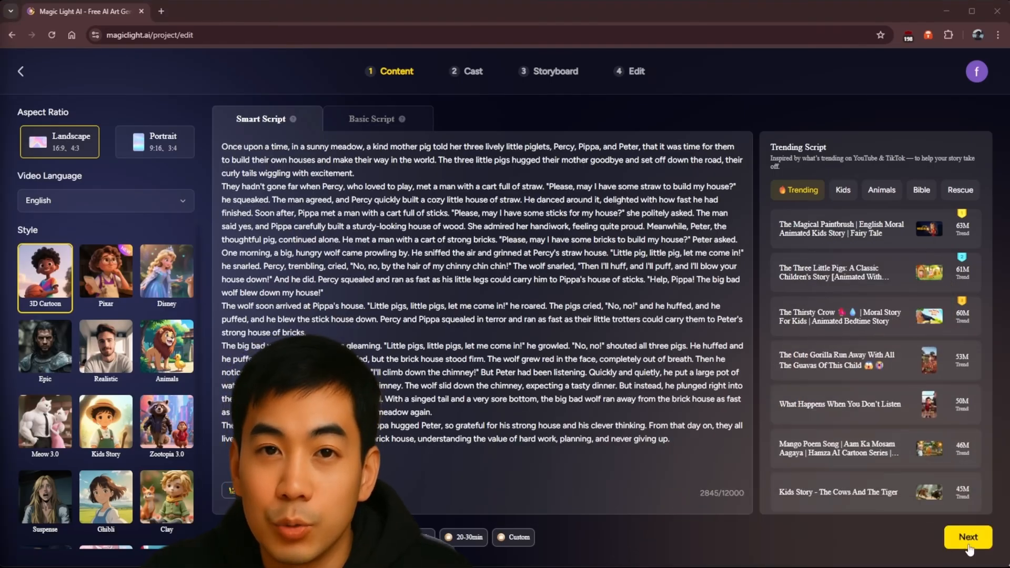
{"action": "left_click", "coordinate": [968, 543]}
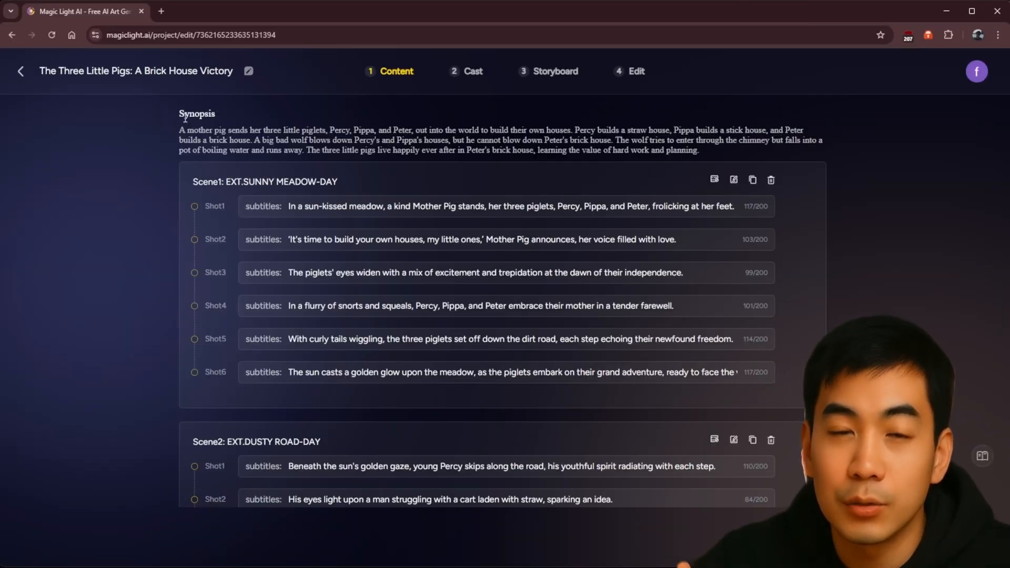
- Read the synopsis and review the shot subtitles of the generated scenes
{"action": "left_click_drag", "start_coordinate": [175, 127], "coordinate": [746, 160]}
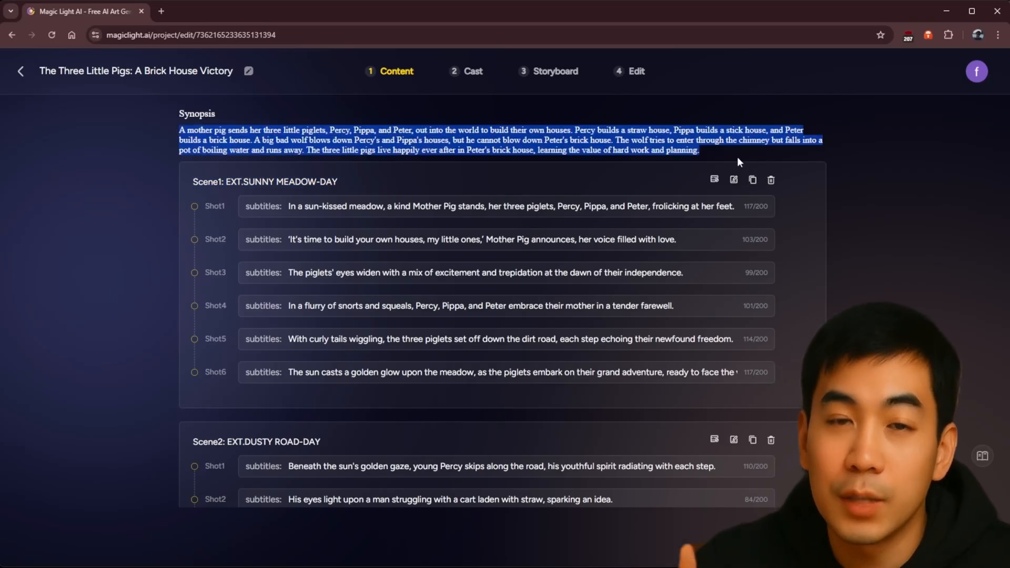
{"action": "left_click", "coordinate": [148, 178]}
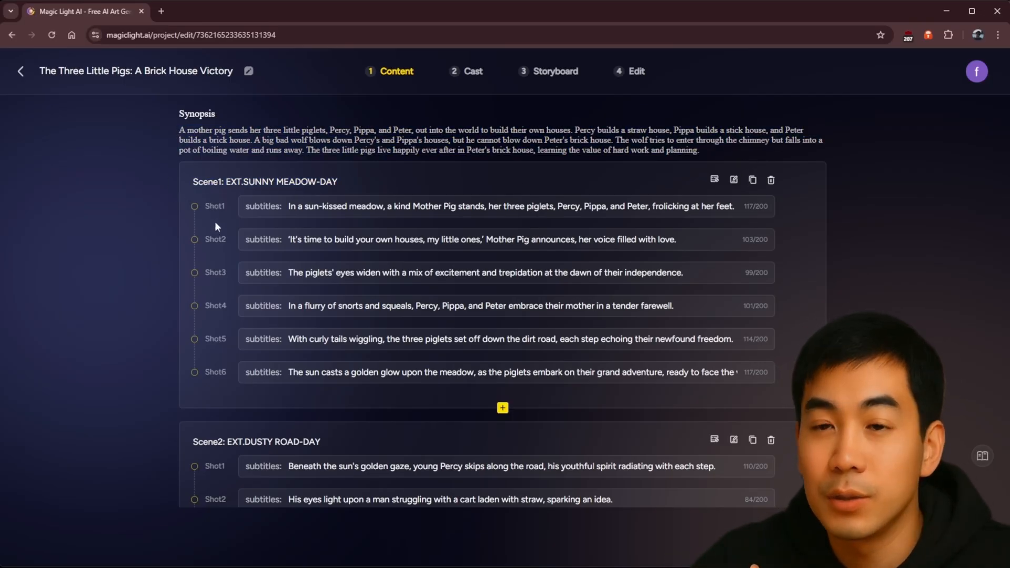
{"action": "scroll", "coordinate": [184, 211], "scroll_direction": "down", "scroll_amount": 15}
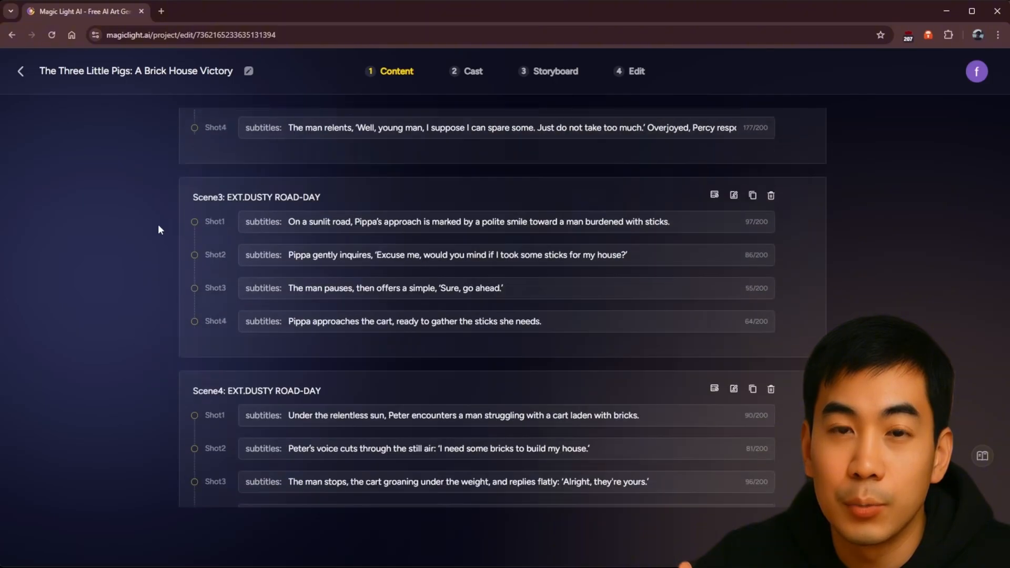
{"action": "scroll", "coordinate": [157, 229], "scroll_direction": "down", "scroll_amount": 7}
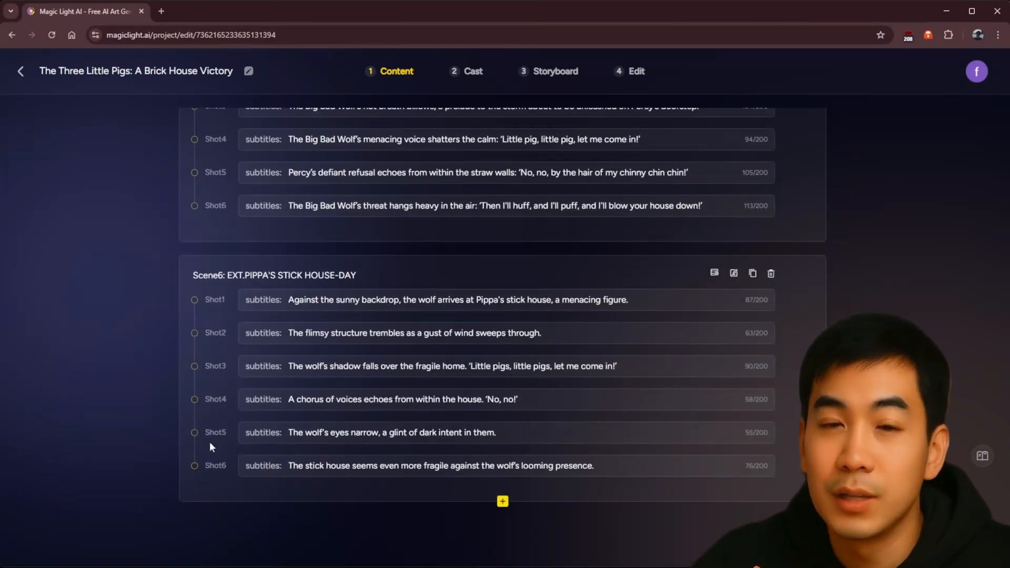
{"action": "scroll", "coordinate": [209, 441], "scroll_direction": "up", "scroll_amount": 8}
{"action": "scroll", "coordinate": [212, 431], "scroll_direction": "up", "scroll_amount": 10}
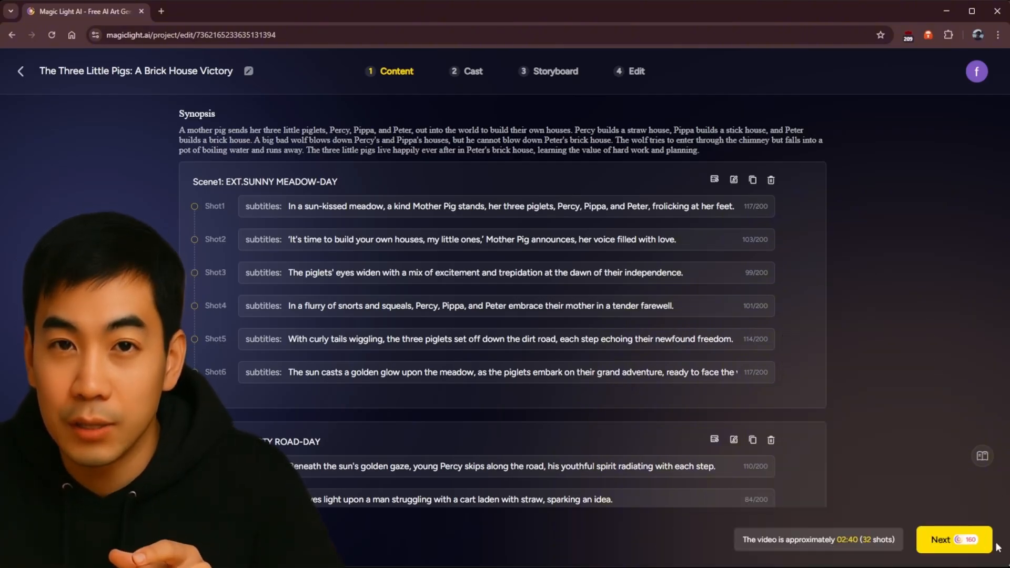
- Proceed to the Cast stage and auto-cast the detected character
{"action": "left_click", "coordinate": [957, 547]}
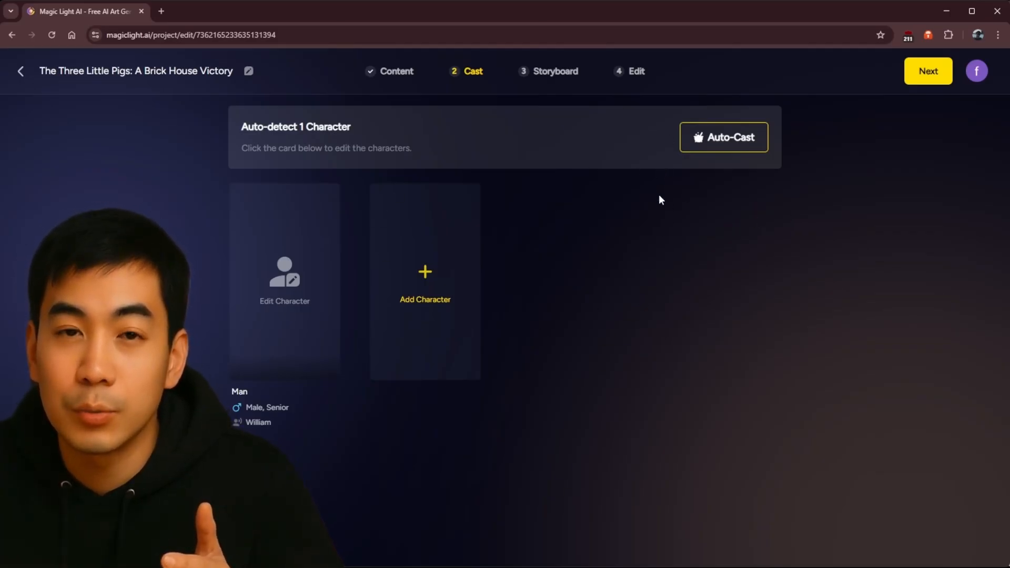
{"action": "left_click", "coordinate": [724, 139]}
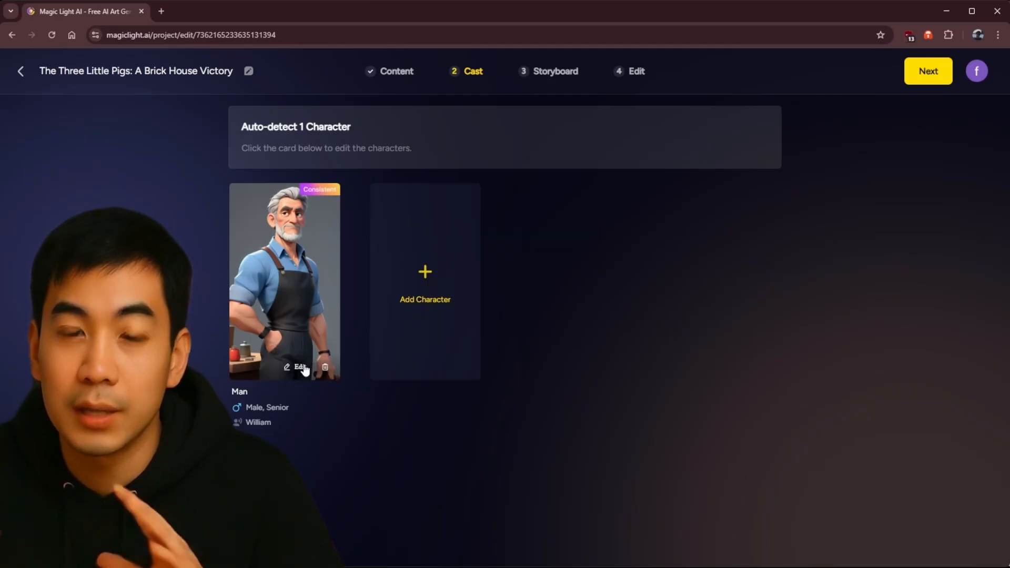
- Review the character library for the Man role, confirm the selected grey-bearded man in an apron, and proceed to the storyboard
{"action": "left_click", "coordinate": [300, 366]}
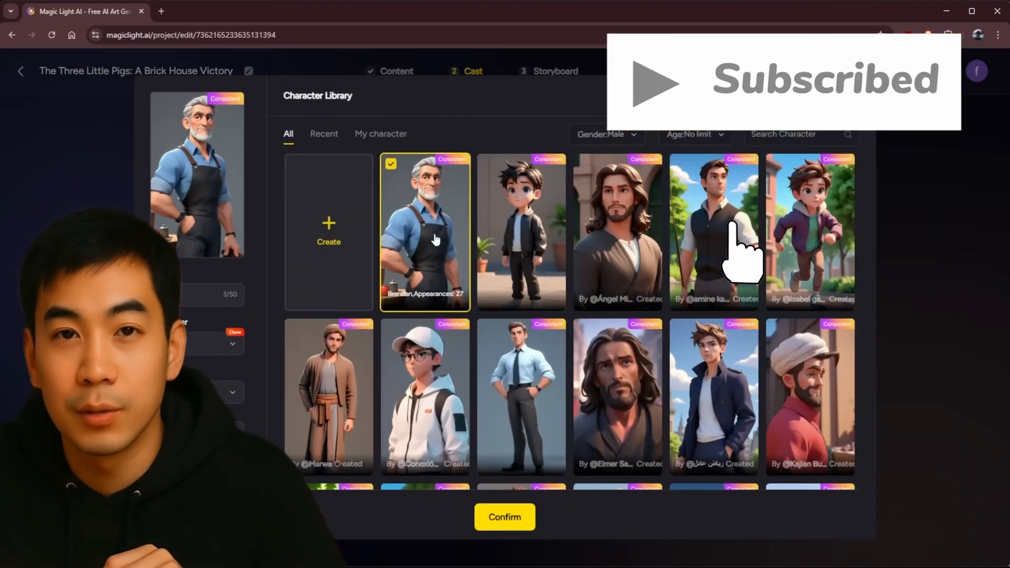
{"action": "scroll", "coordinate": [471, 269], "scroll_direction": "down", "scroll_amount": 1}
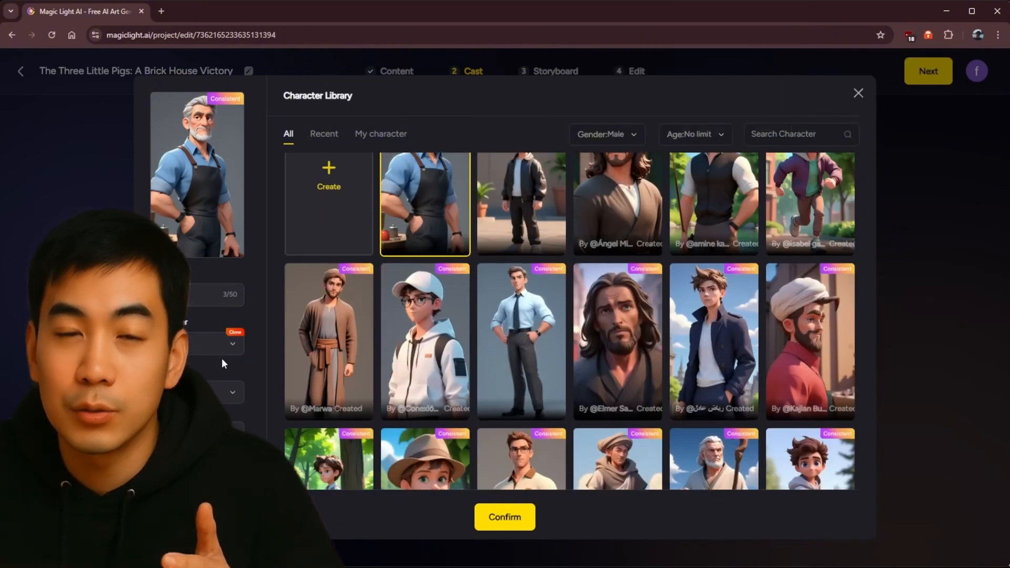
{"action": "left_click", "coordinate": [506, 517]}
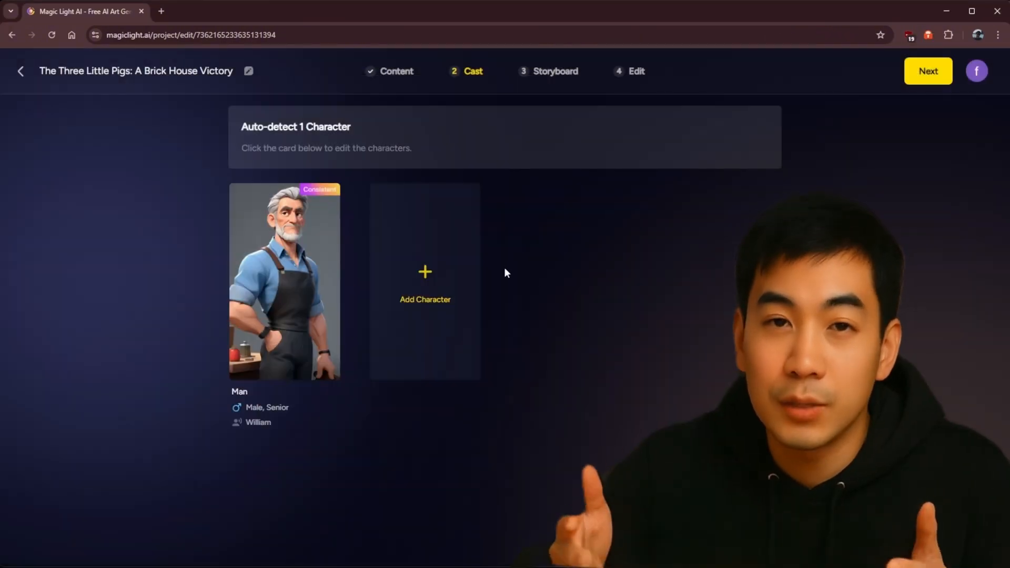
{"action": "left_click", "coordinate": [916, 74]}
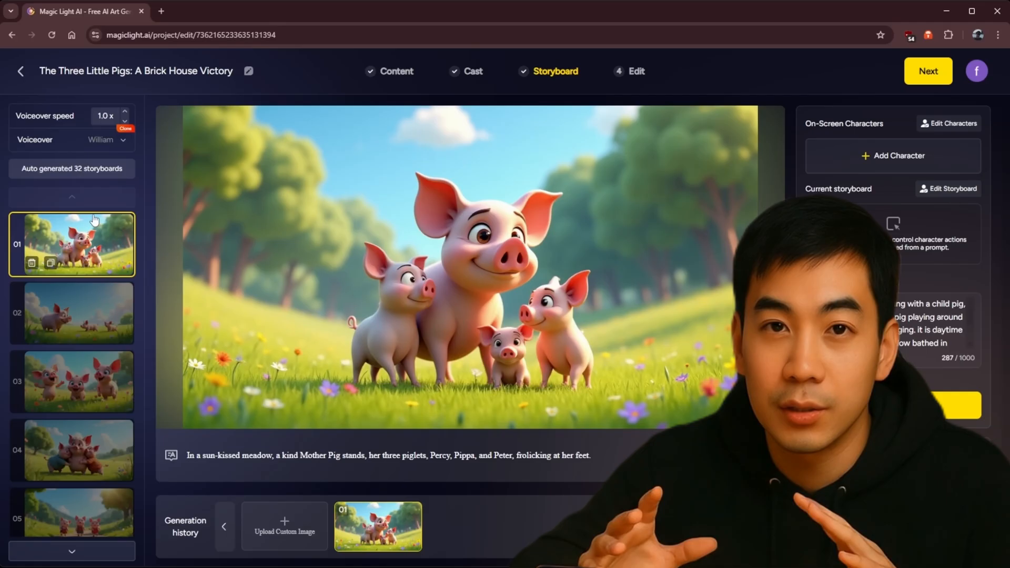
- Look through the generated storyboards, view shots 03 and 02, and examine the prompt of shot 02
{"action": "scroll", "coordinate": [76, 247], "scroll_direction": "down", "scroll_amount": 8}
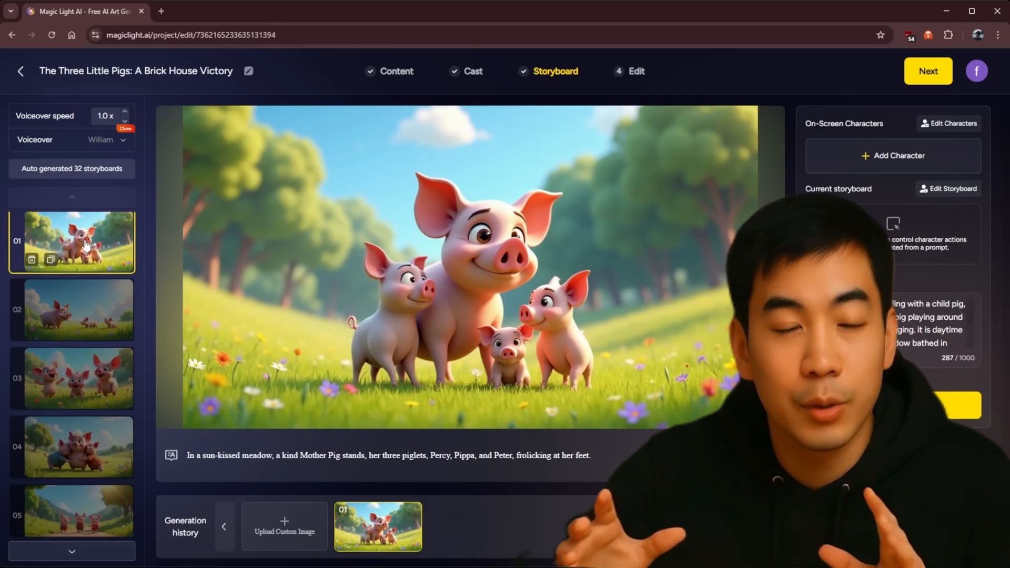
{"action": "scroll", "coordinate": [76, 248], "scroll_direction": "down", "scroll_amount": 15}
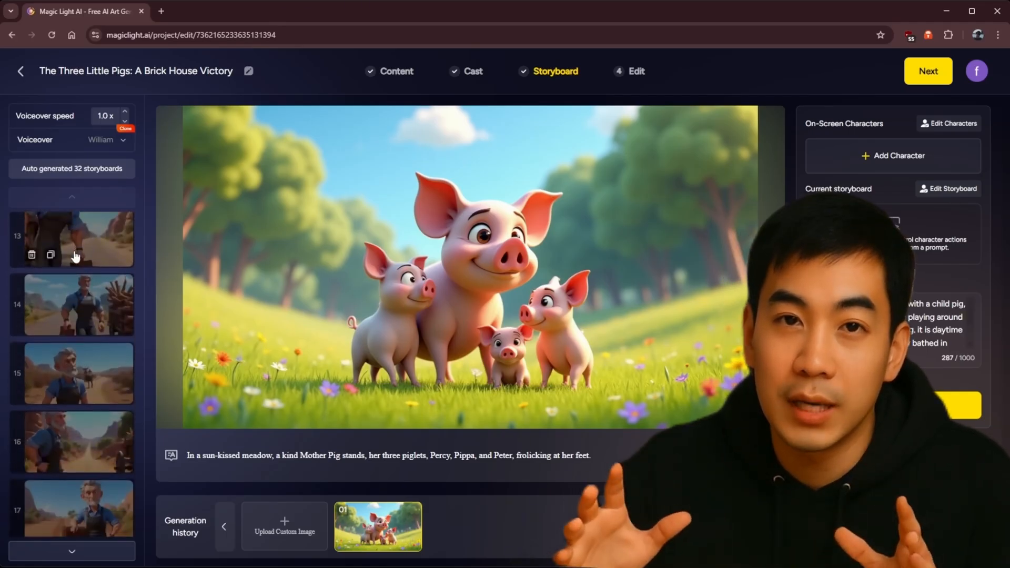
{"action": "scroll", "coordinate": [76, 260], "scroll_direction": "up", "scroll_amount": 20}
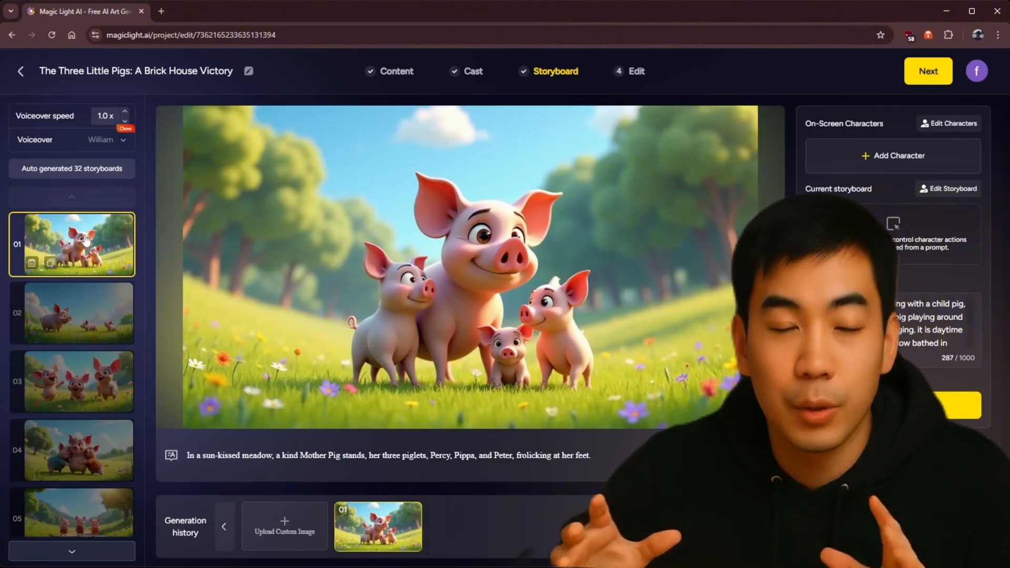
{"action": "left_click", "coordinate": [77, 329]}
{"action": "left_click", "coordinate": [98, 387]}
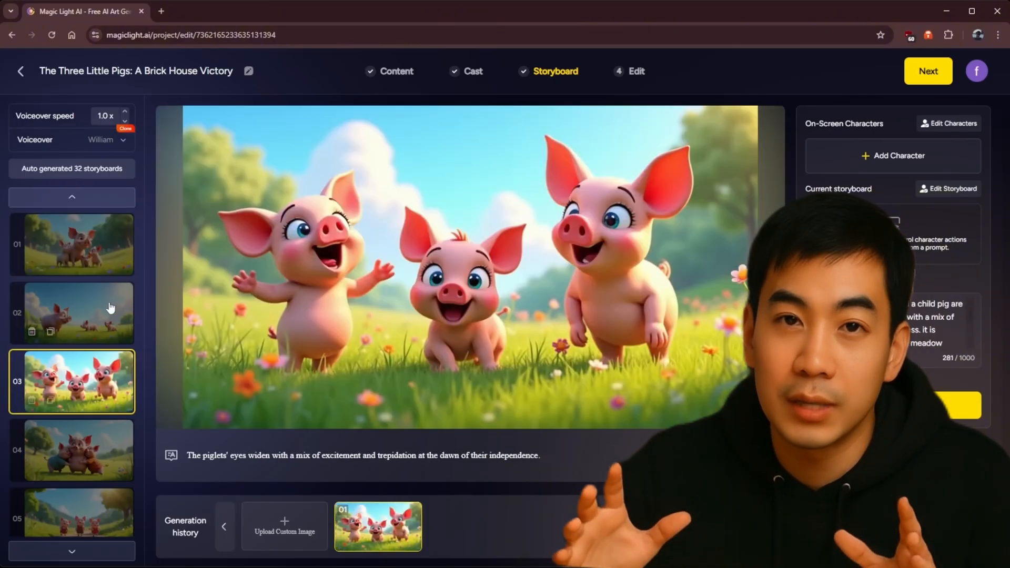
{"action": "left_click", "coordinate": [109, 307]}
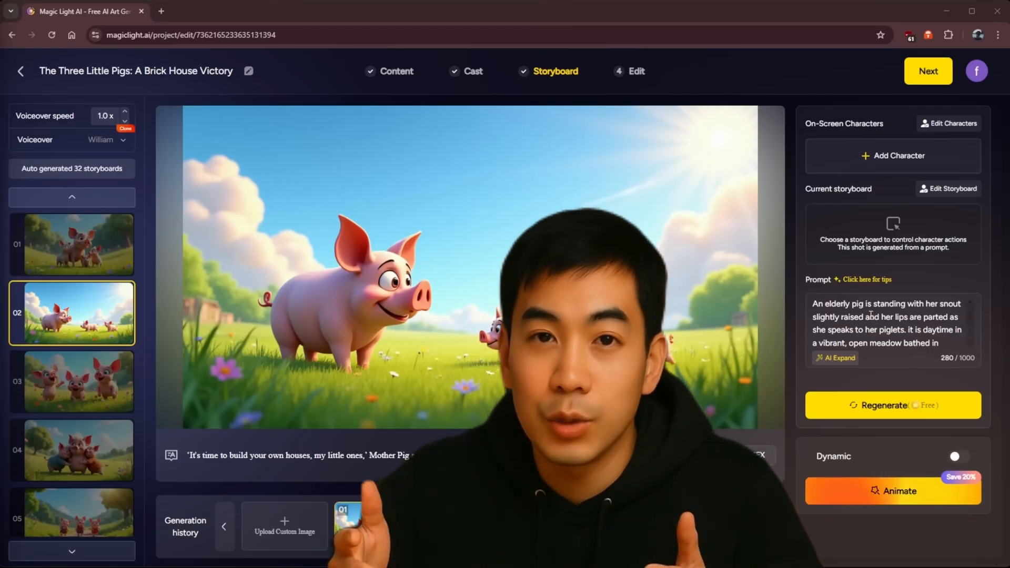
{"action": "scroll", "coordinate": [870, 314], "scroll_direction": "down", "scroll_amount": 3}
{"action": "scroll", "coordinate": [869, 315], "scroll_direction": "up", "scroll_amount": 3}
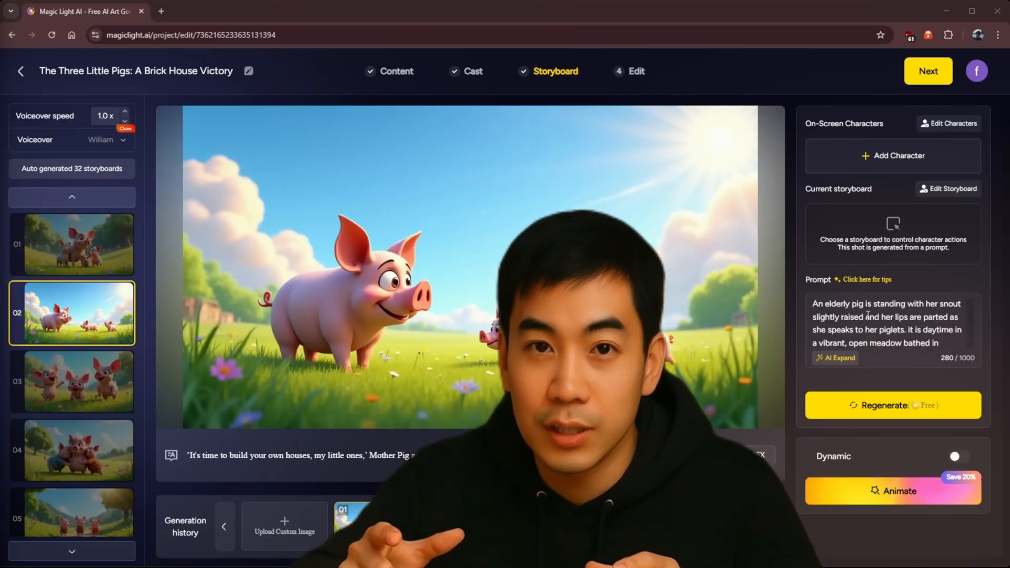
{"action": "scroll", "coordinate": [71, 305], "scroll_direction": "down", "scroll_amount": 4}
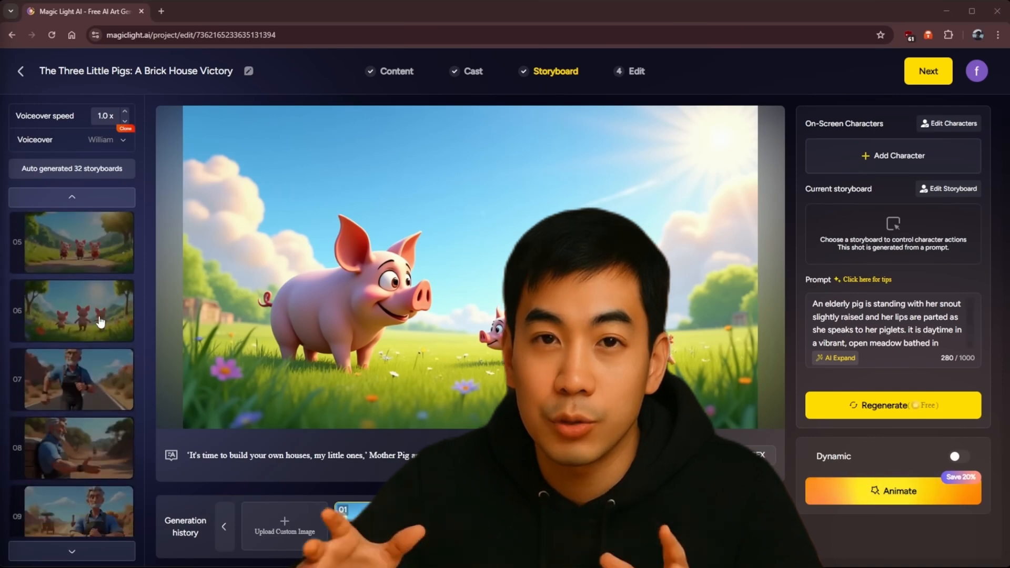
- Review the prompt of storyboard 07 with the man on the road and regenerate its image
{"action": "left_click", "coordinate": [79, 379]}
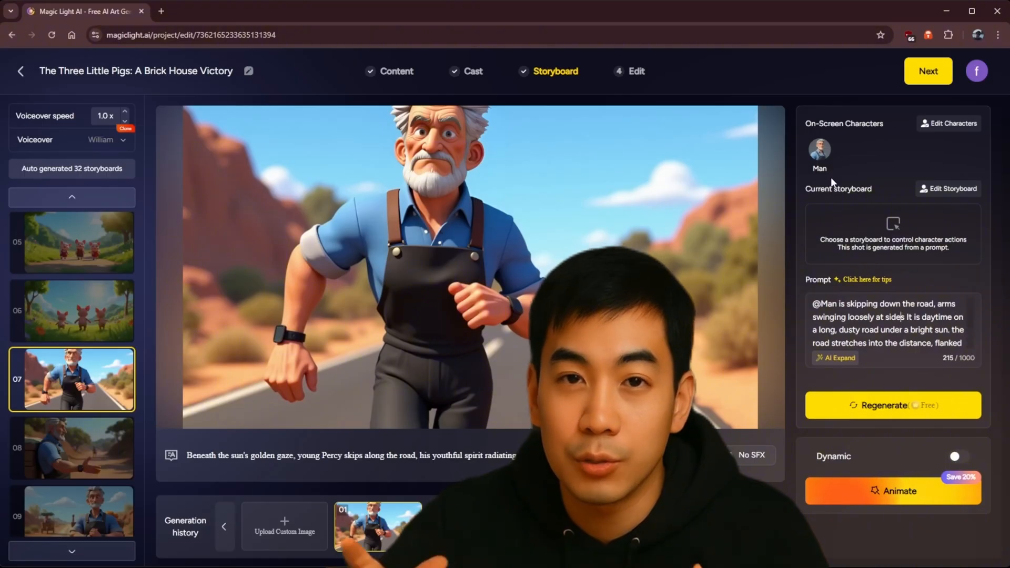
{"action": "scroll", "coordinate": [893, 303], "scroll_direction": "down", "scroll_amount": 1}
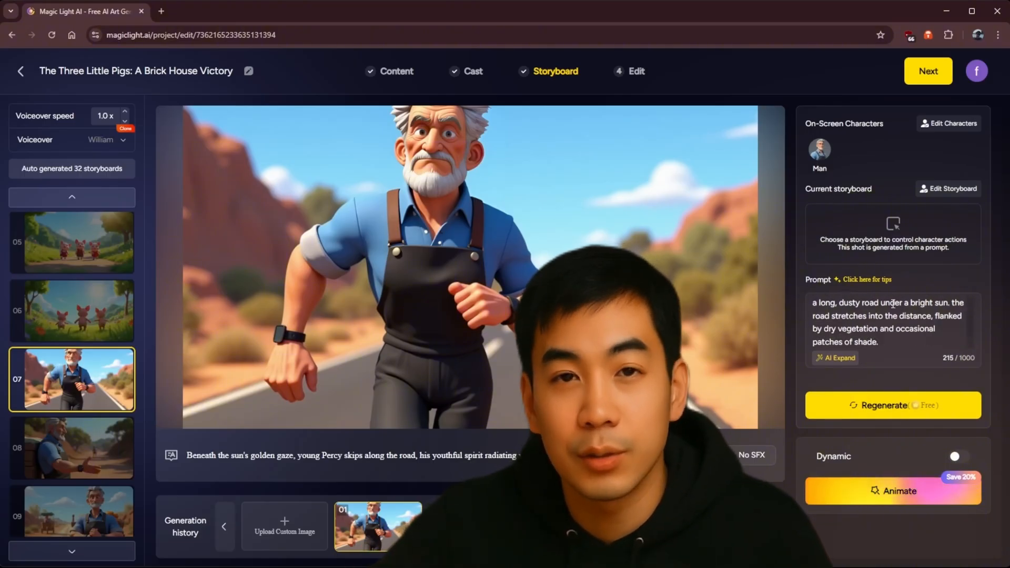
{"action": "scroll", "coordinate": [893, 304], "scroll_direction": "up", "scroll_amount": 1}
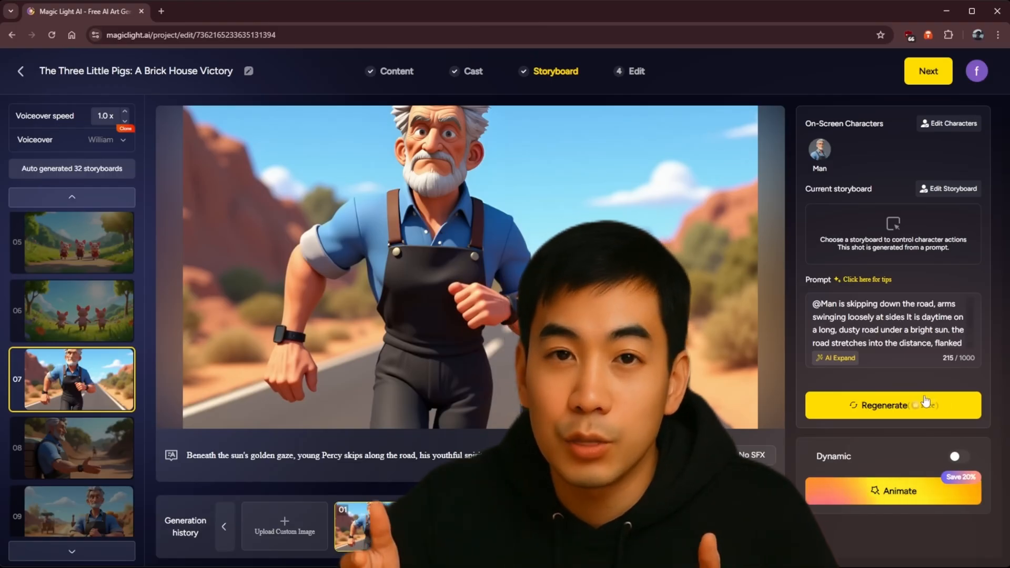
{"action": "left_click", "coordinate": [924, 403]}
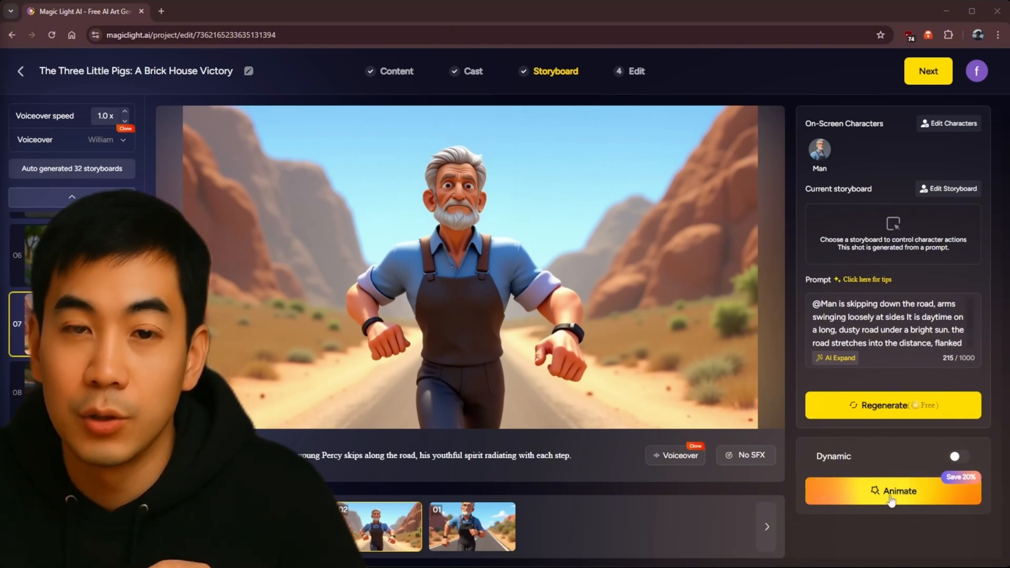
- Review the animation models for storyboard 07, including Lip Sync, and the list of storyboards available for animating all together
{"action": "left_click", "coordinate": [867, 487]}
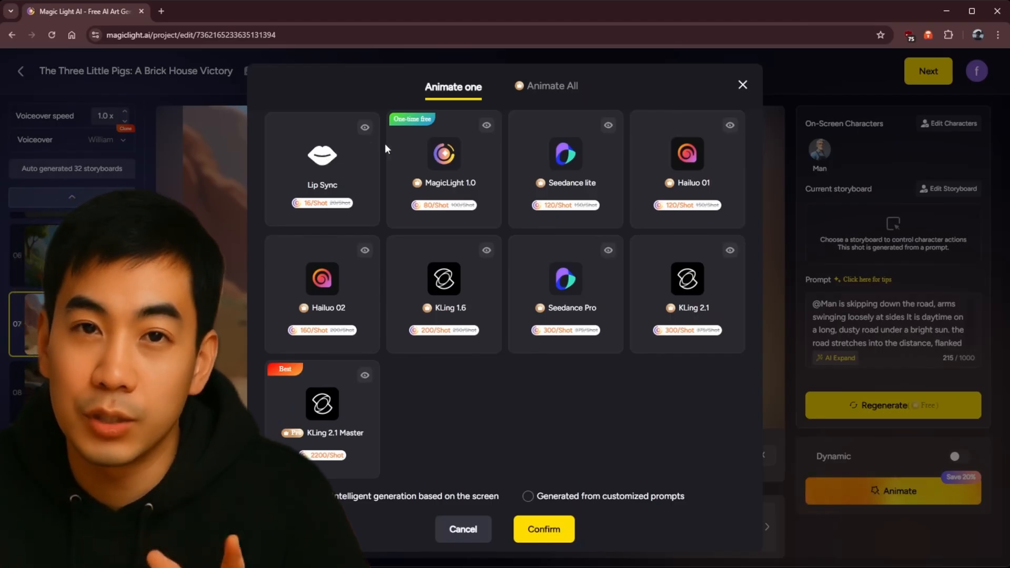
{"action": "left_click", "coordinate": [324, 158]}
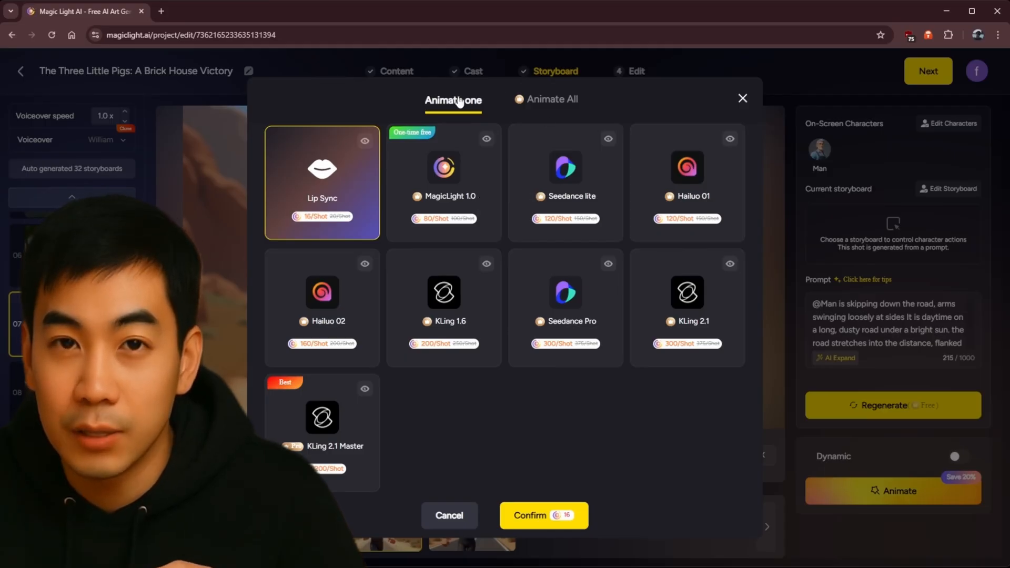
{"action": "left_click", "coordinate": [533, 102]}
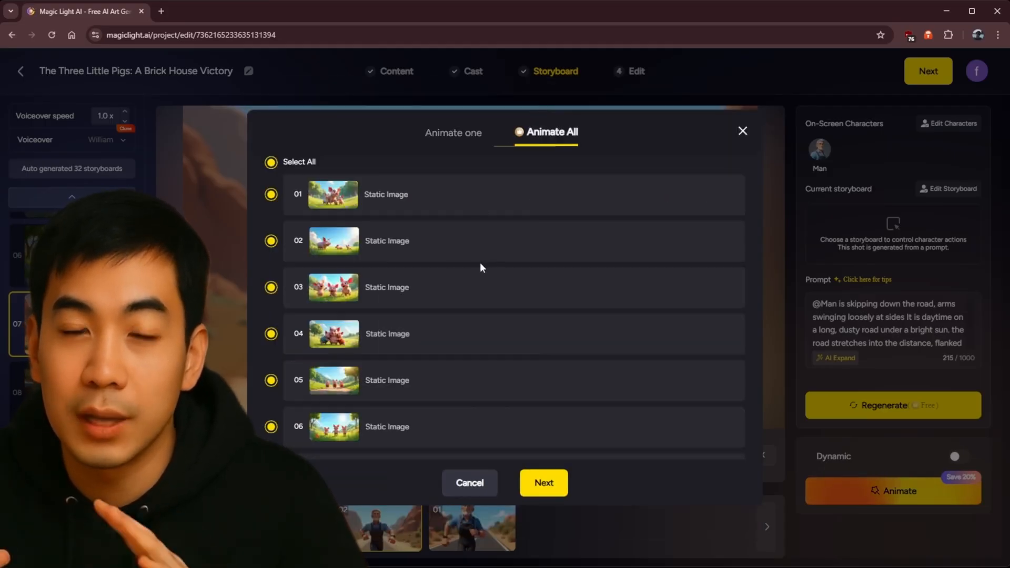
{"action": "scroll", "coordinate": [482, 264], "scroll_direction": "down", "scroll_amount": 20}
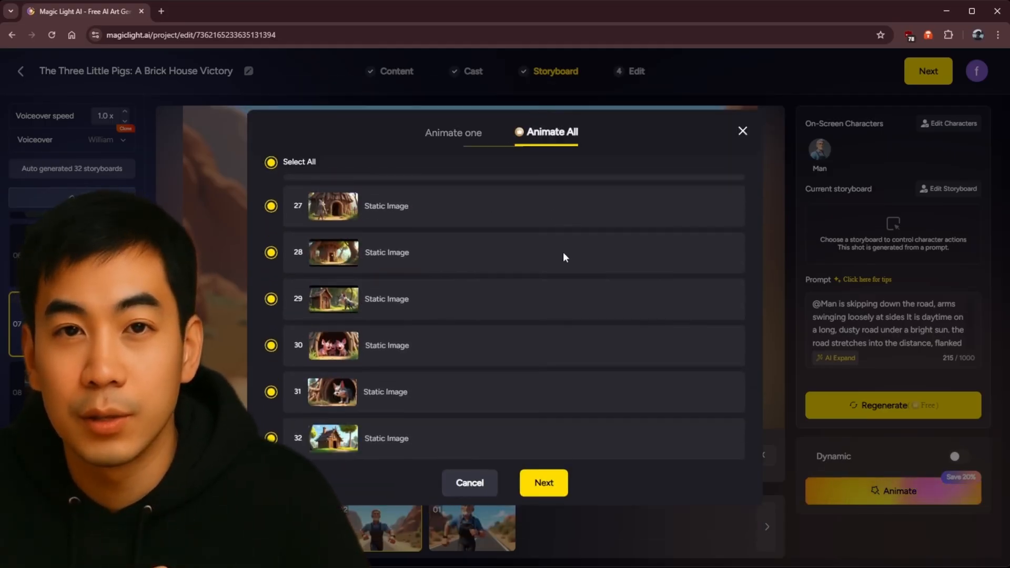
{"action": "scroll", "coordinate": [563, 253], "scroll_direction": "up", "scroll_amount": 20}
{"action": "left_click", "coordinate": [470, 138]}
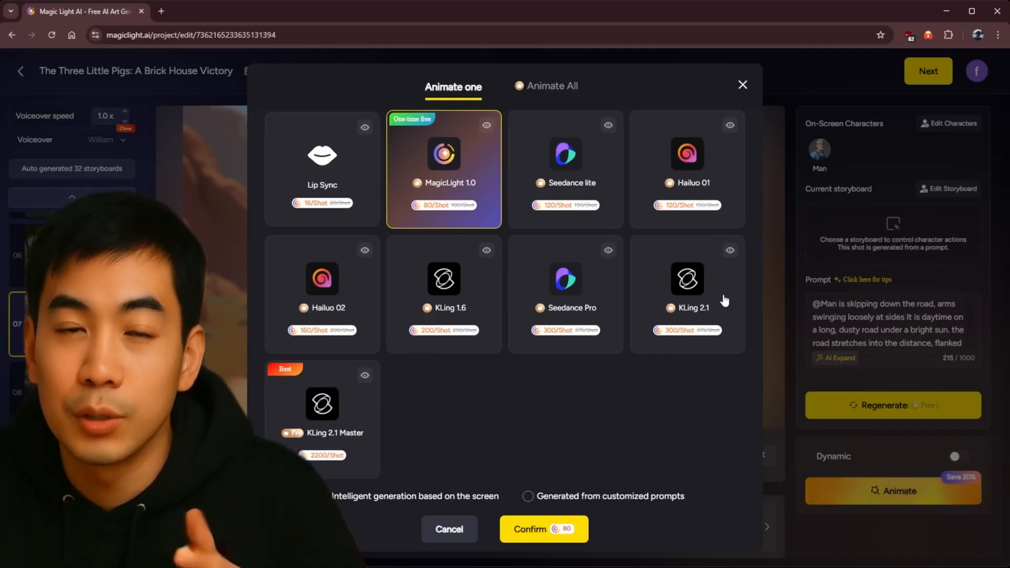
- Animate all 32 storyboards at once with the MagicLight 1.0 model
{"action": "left_click", "coordinate": [525, 91]}
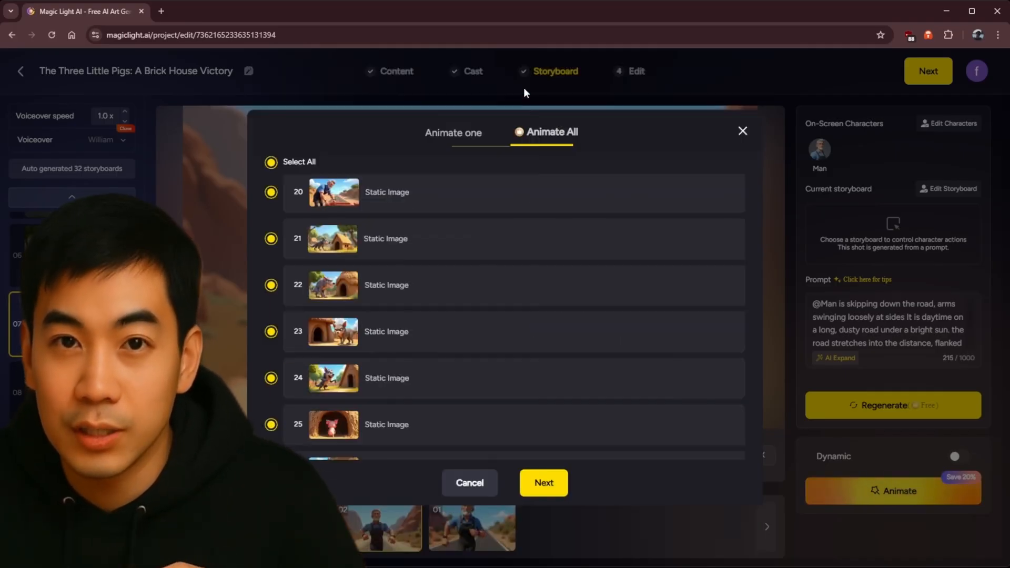
{"action": "left_click", "coordinate": [541, 487]}
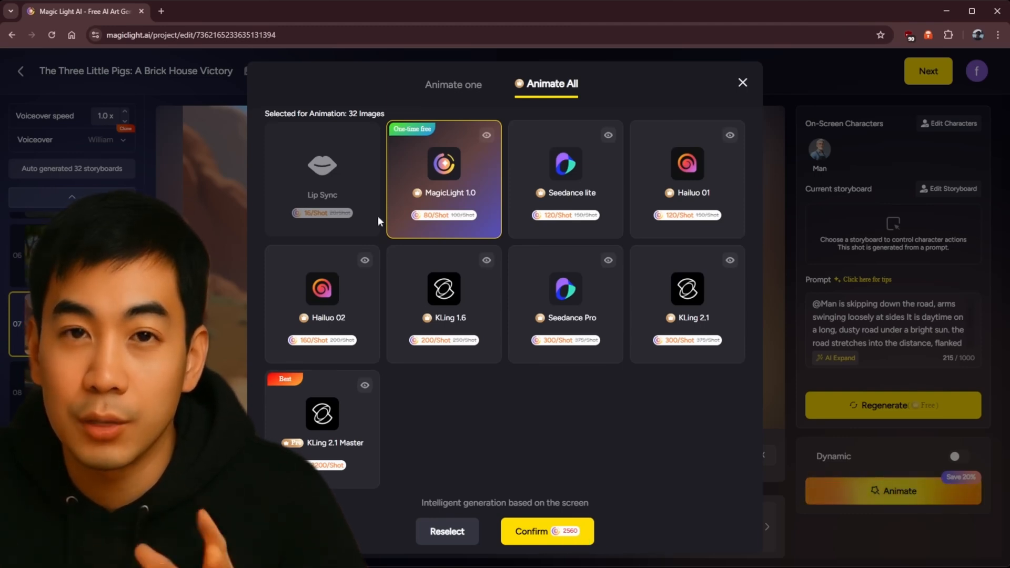
{"action": "left_click", "coordinate": [547, 531]}
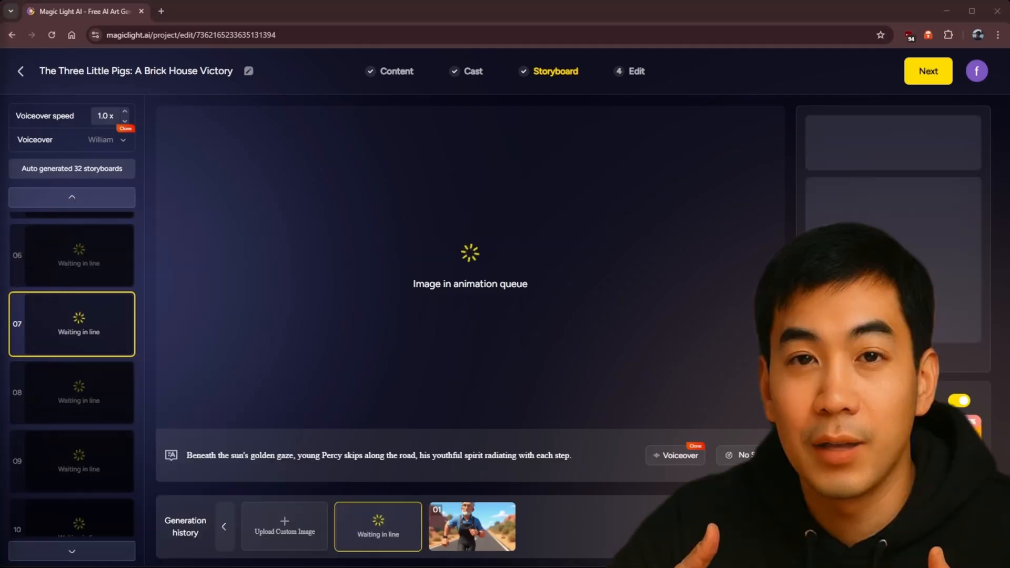
{"action": "scroll", "coordinate": [95, 279], "scroll_direction": "down", "scroll_amount": 20}
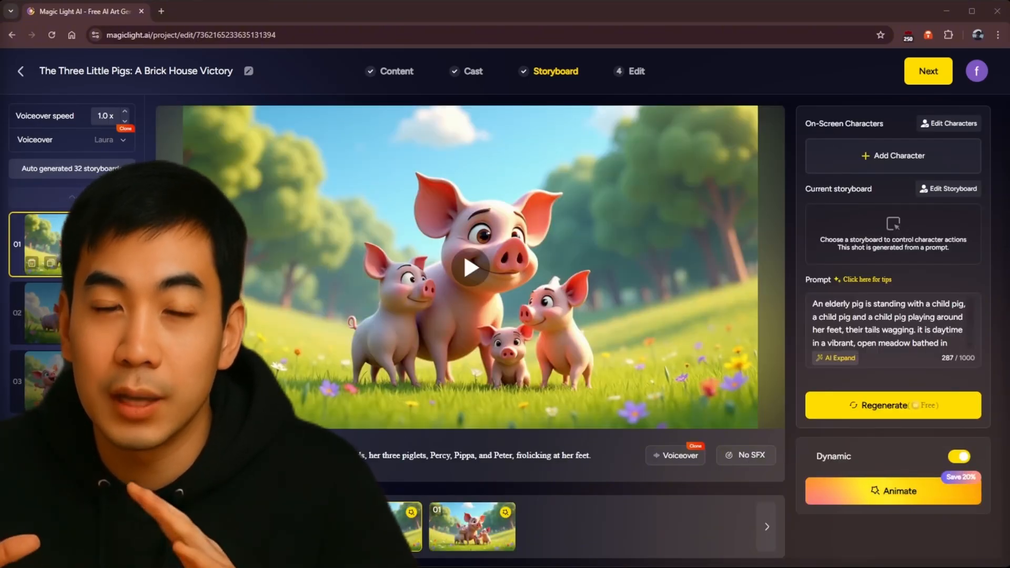
- Preview the animated clip of storyboard 01 and re-animate storyboard 02 with the Hailuo 02 model
{"action": "left_click", "coordinate": [477, 268]}
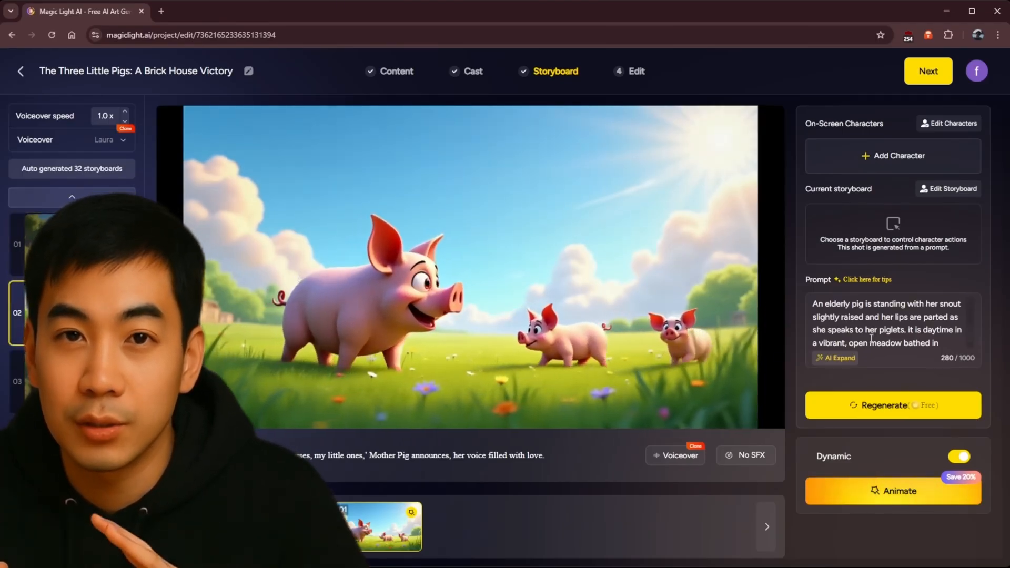
{"action": "left_click", "coordinate": [923, 498]}
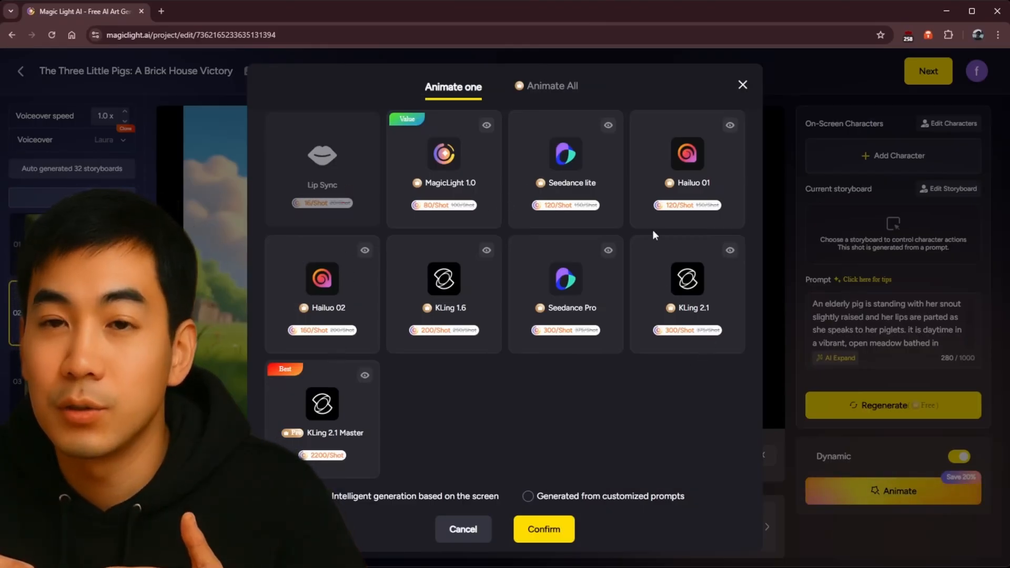
{"action": "left_click", "coordinate": [480, 183]}
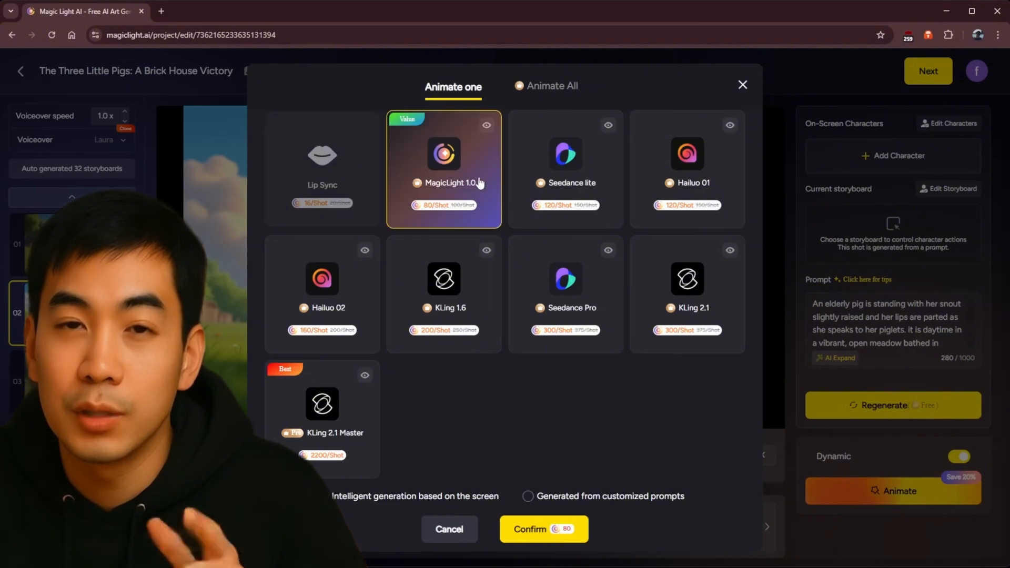
{"action": "left_click", "coordinate": [699, 184]}
{"action": "left_click", "coordinate": [354, 307]}
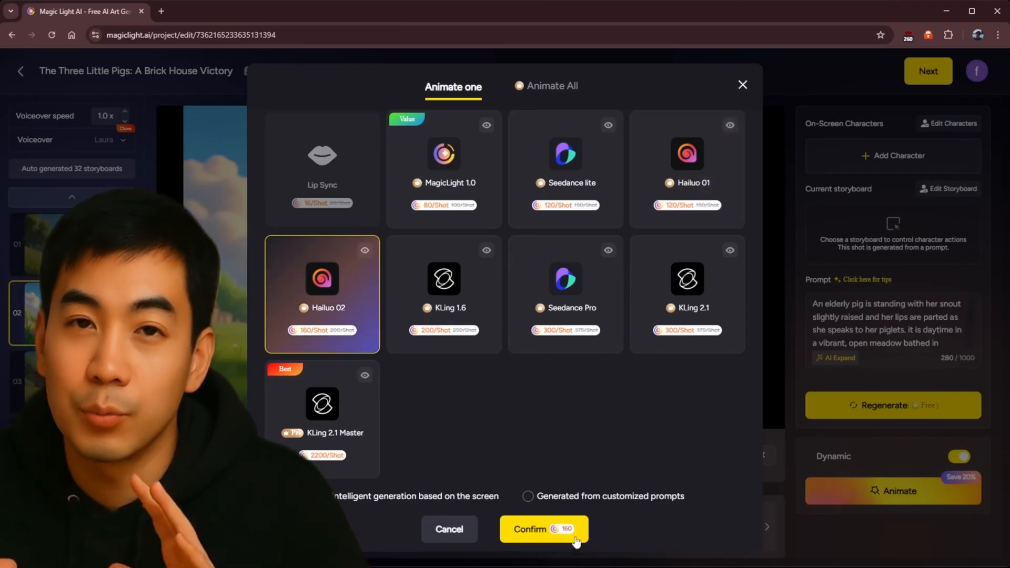
{"action": "left_click", "coordinate": [558, 529]}
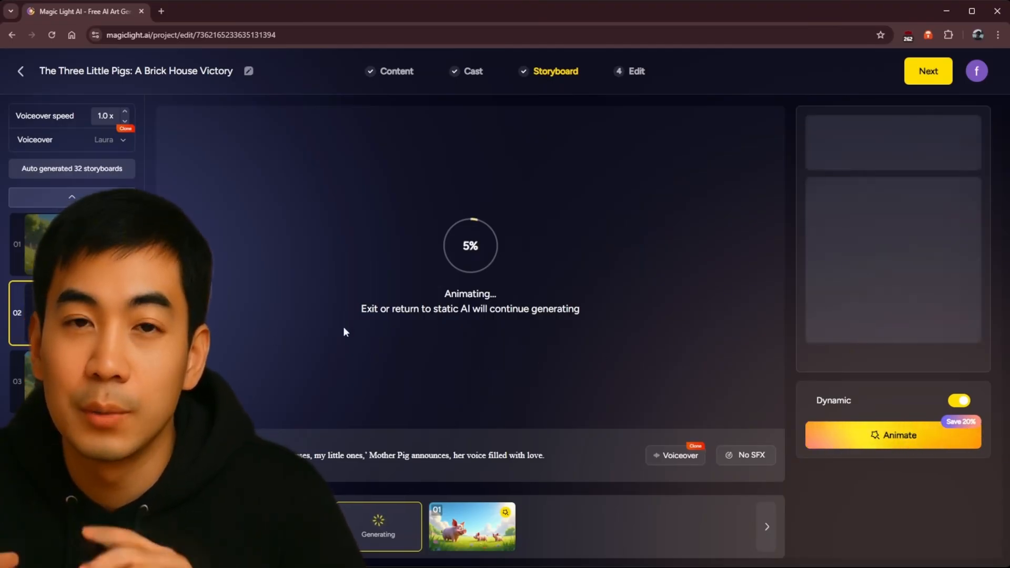
- Play the animated clips of storyboards 03, 04 and 05 to check their motion
{"action": "left_click", "coordinate": [71, 381]}
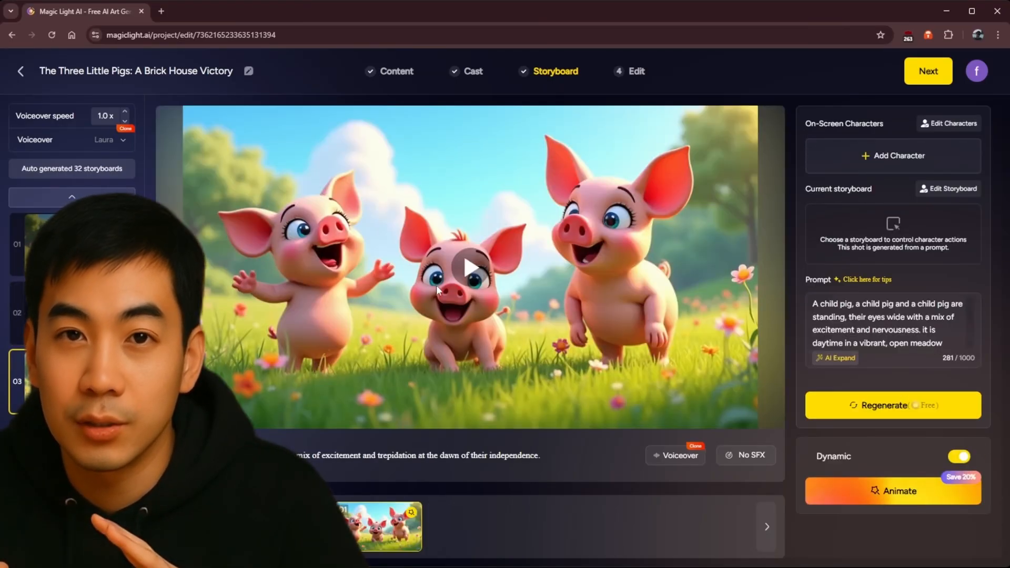
{"action": "left_click", "coordinate": [476, 272]}
{"action": "scroll", "coordinate": [72, 316], "scroll_direction": "down", "scroll_amount": 1}
{"action": "left_click", "coordinate": [72, 395]}
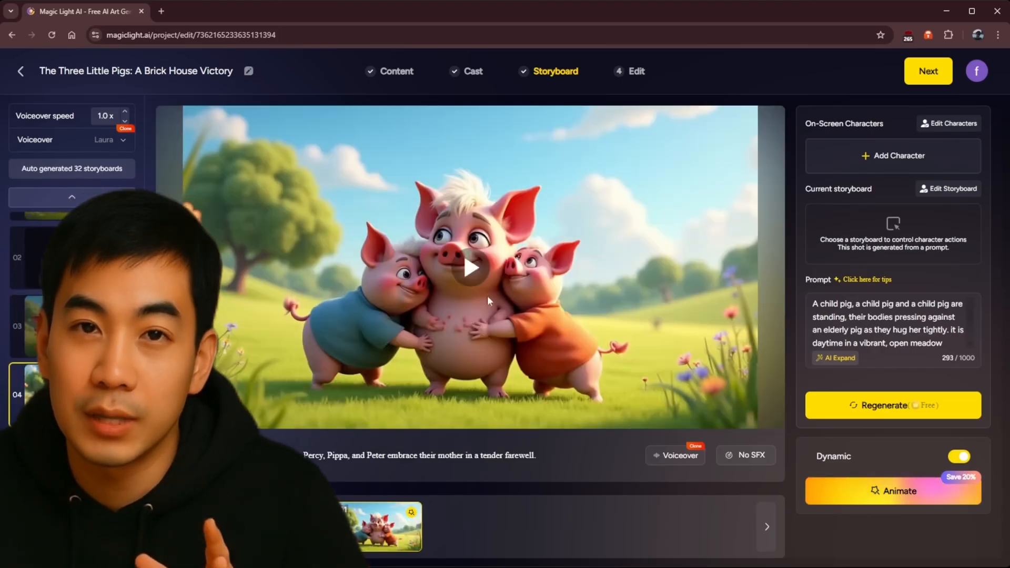
{"action": "left_click", "coordinate": [487, 296]}
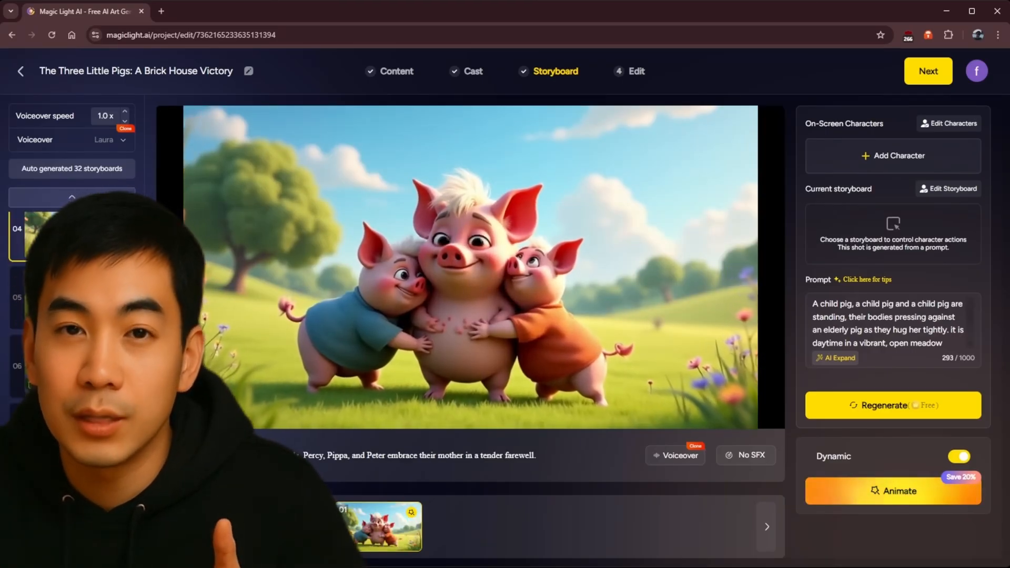
{"action": "left_click", "coordinate": [71, 297]}
{"action": "left_click", "coordinate": [471, 268]}
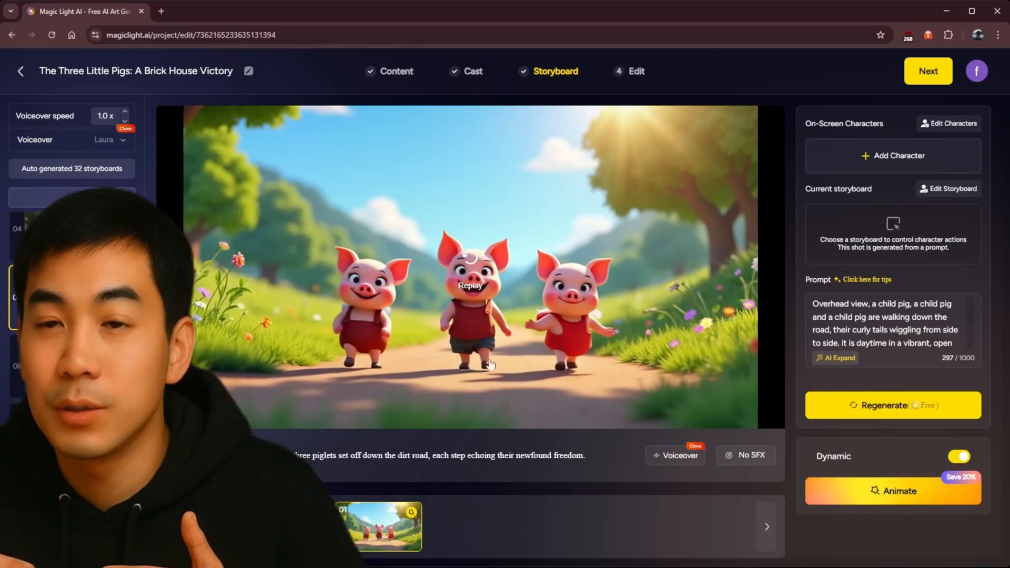
- Check the speaker and voice options of storyboard 05, keep Voiceover and Laura, and preview the voice
{"action": "left_click", "coordinate": [672, 458]}
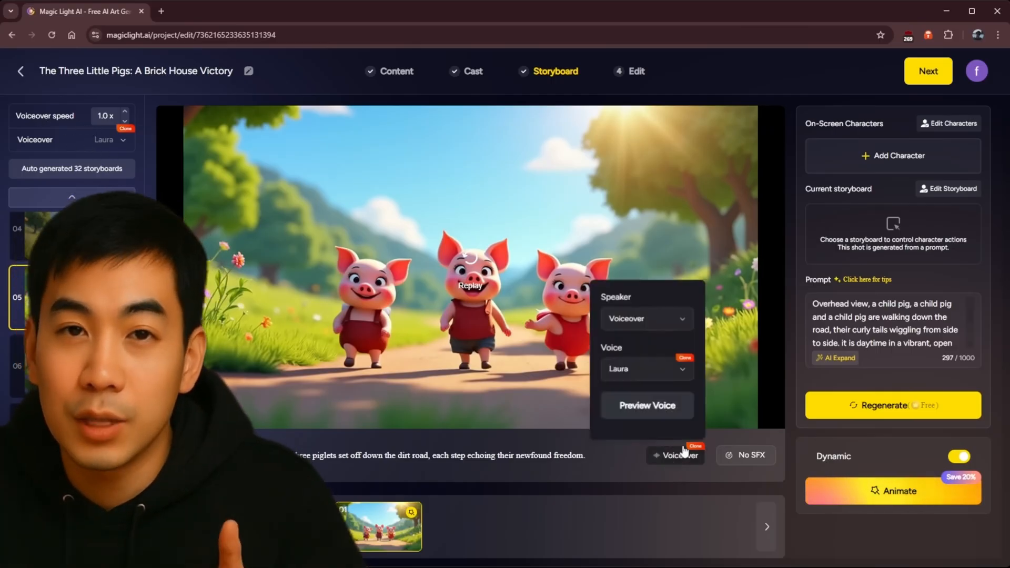
{"action": "left_click", "coordinate": [683, 327]}
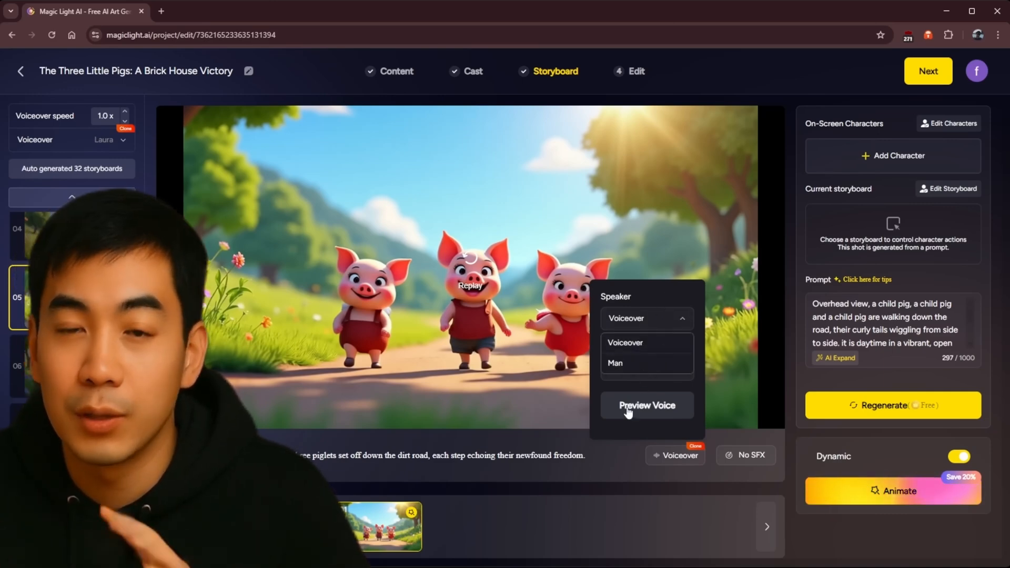
{"action": "left_click", "coordinate": [656, 343]}
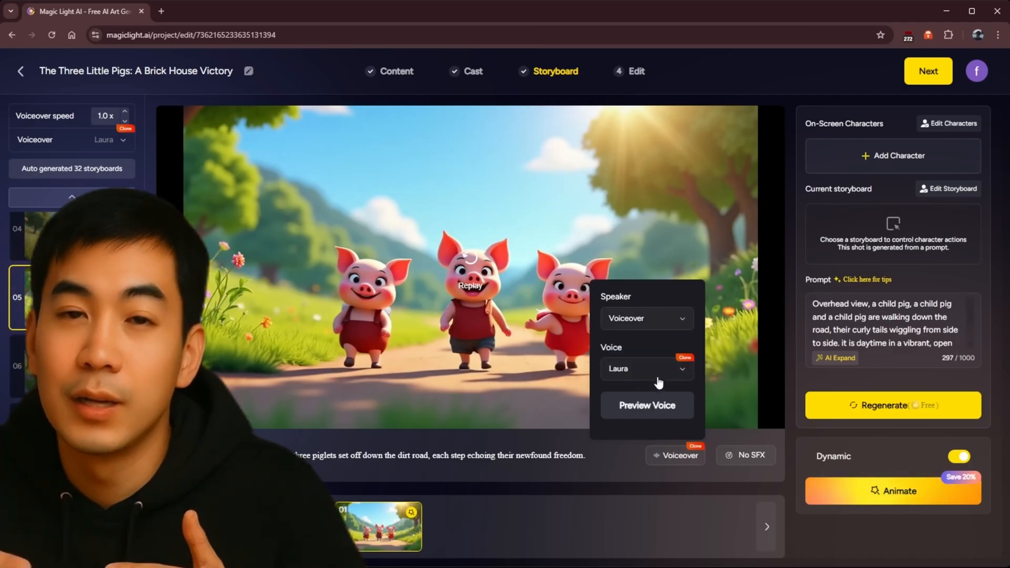
{"action": "left_click", "coordinate": [654, 377]}
{"action": "left_click", "coordinate": [640, 369]}
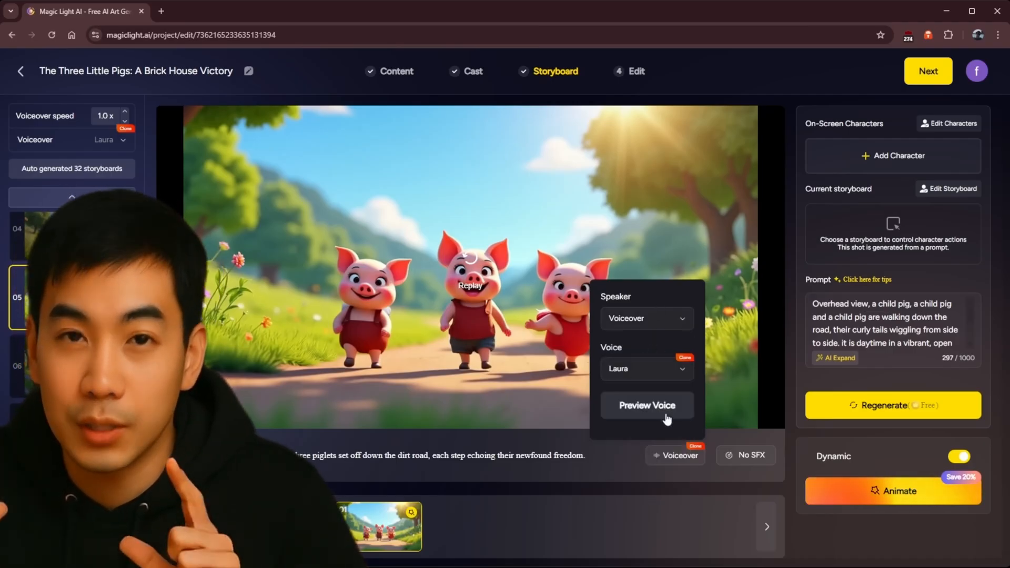
{"action": "left_click", "coordinate": [658, 407]}
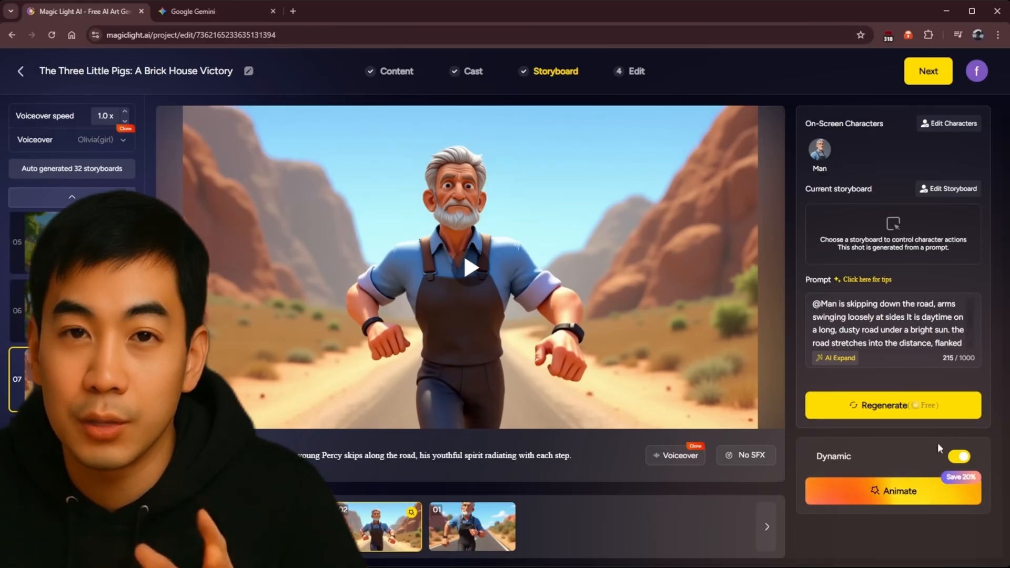
- Choose Lip Sync as the animation for storyboard 07 and open its subtitle and voice text
{"action": "left_click", "coordinate": [889, 492]}
{"action": "left_click", "coordinate": [327, 189]}
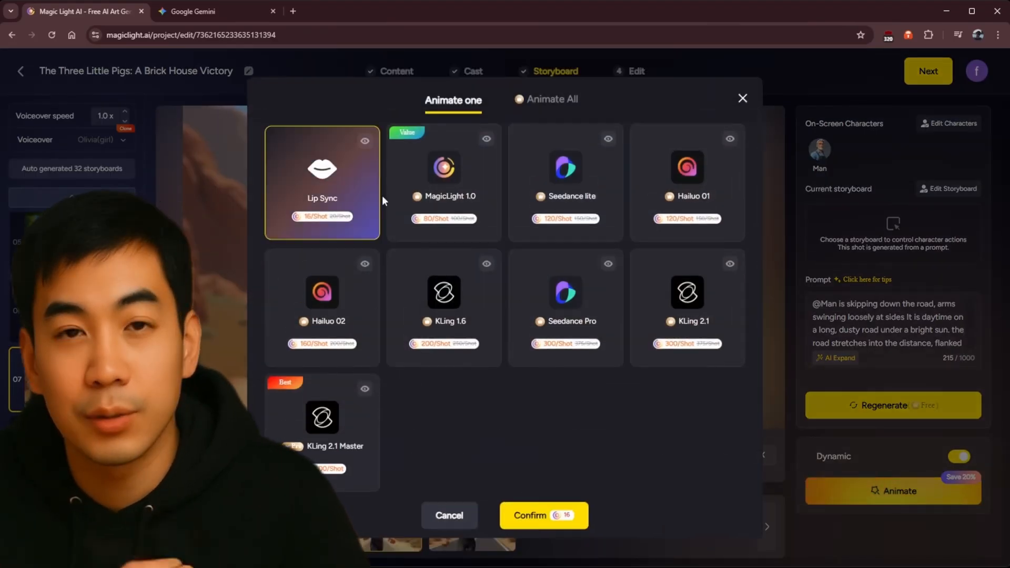
{"action": "left_click", "coordinate": [570, 519]}
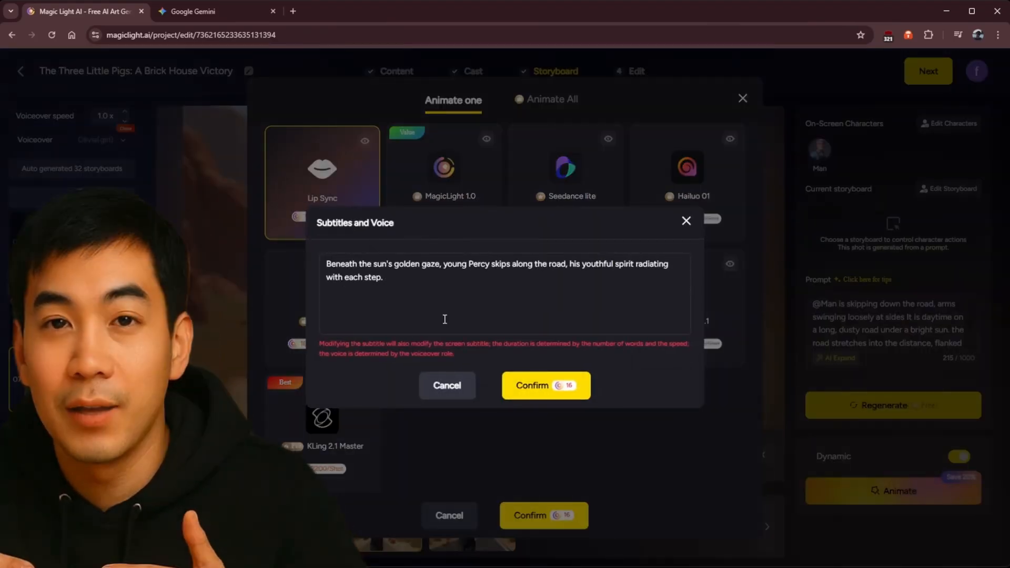
- Replace the lip-sync subtitle with "What a beautiful day! The sun feels so warm, I just can't help but skip down the road." copied from Google Gemini
{"action": "left_click_drag", "start_coordinate": [445, 319], "coordinate": [301, 259]}
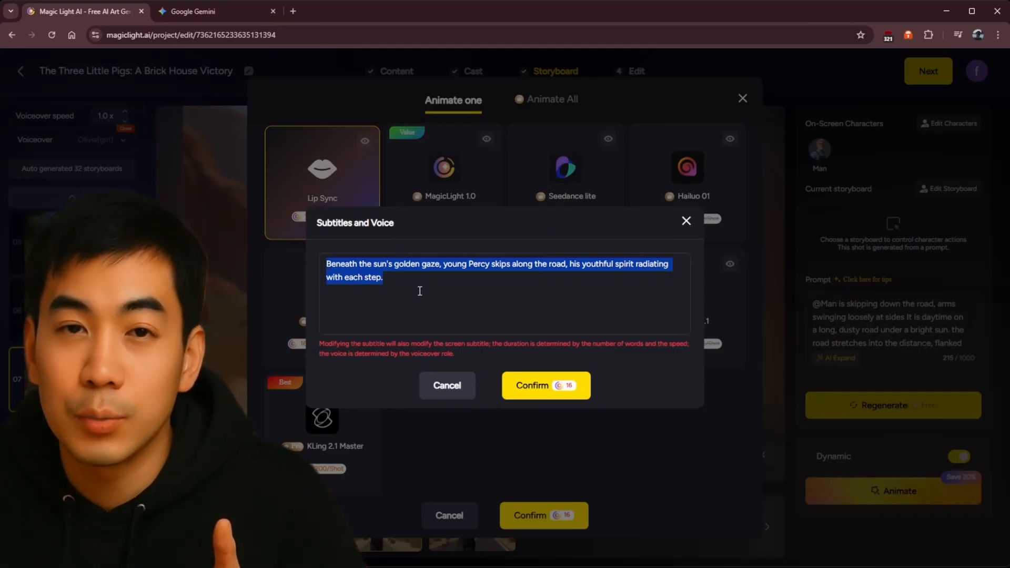
{"action": "left_click", "coordinate": [245, 8]}
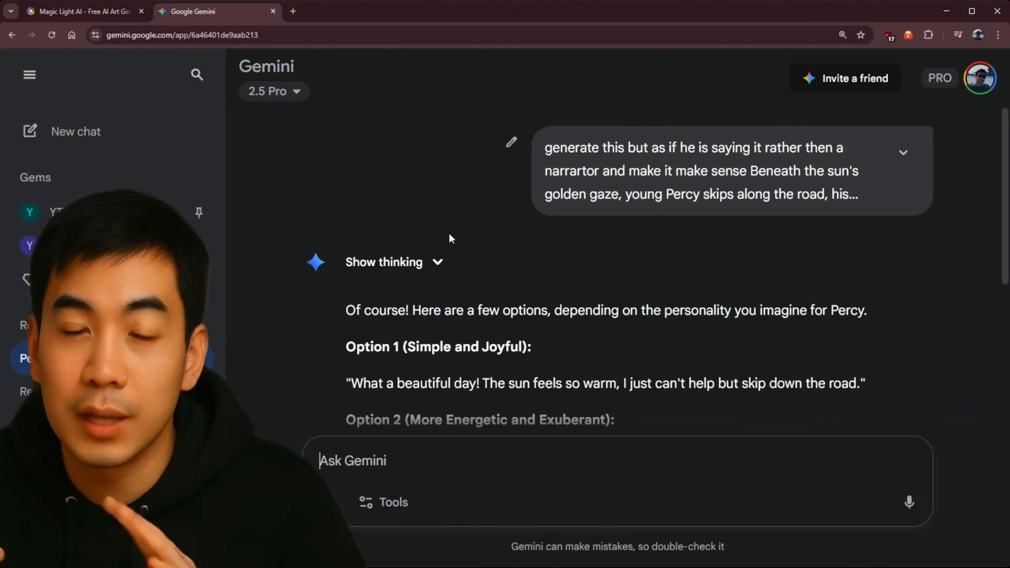
{"action": "scroll", "coordinate": [449, 234], "scroll_direction": "down", "scroll_amount": 2}
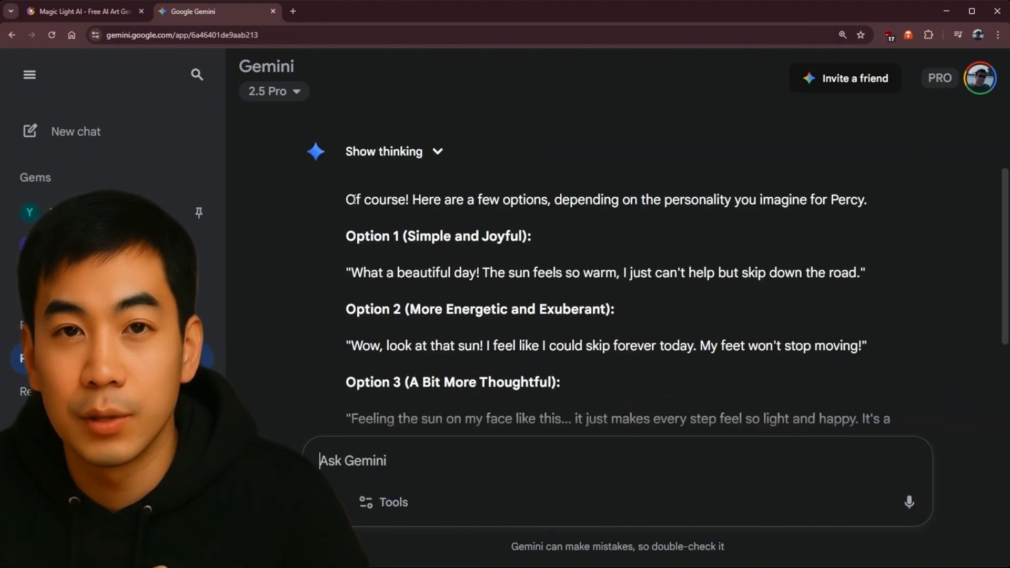
{"action": "left_click_drag", "start_coordinate": [353, 272], "coordinate": [859, 272]}
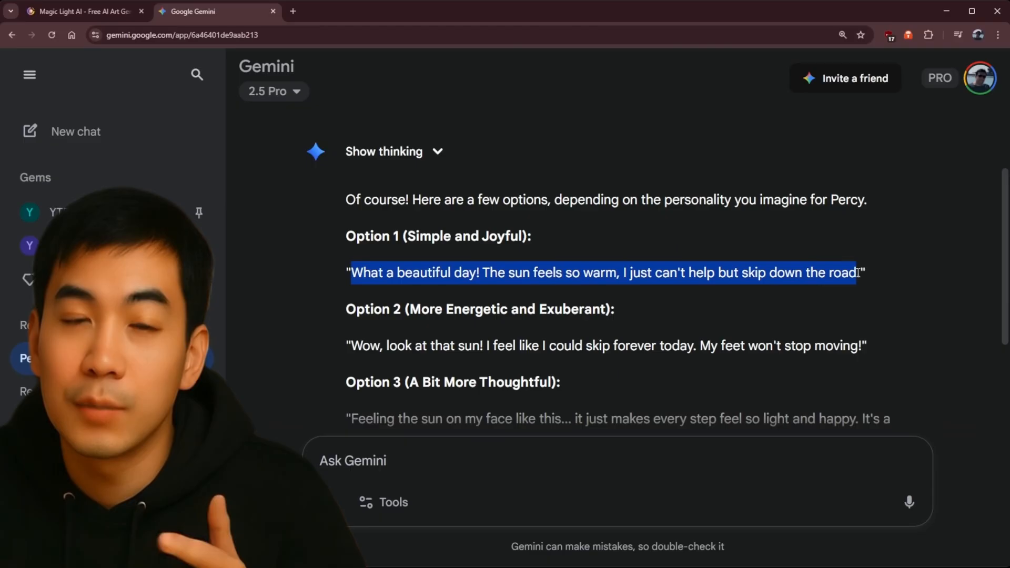
{"action": "left_click", "coordinate": [132, 8]}
{"action": "type", "text": "What a beautiful day! The sun feels so warm, I just can't help but skip down the road."}
{"action": "left_click", "coordinate": [539, 387]}
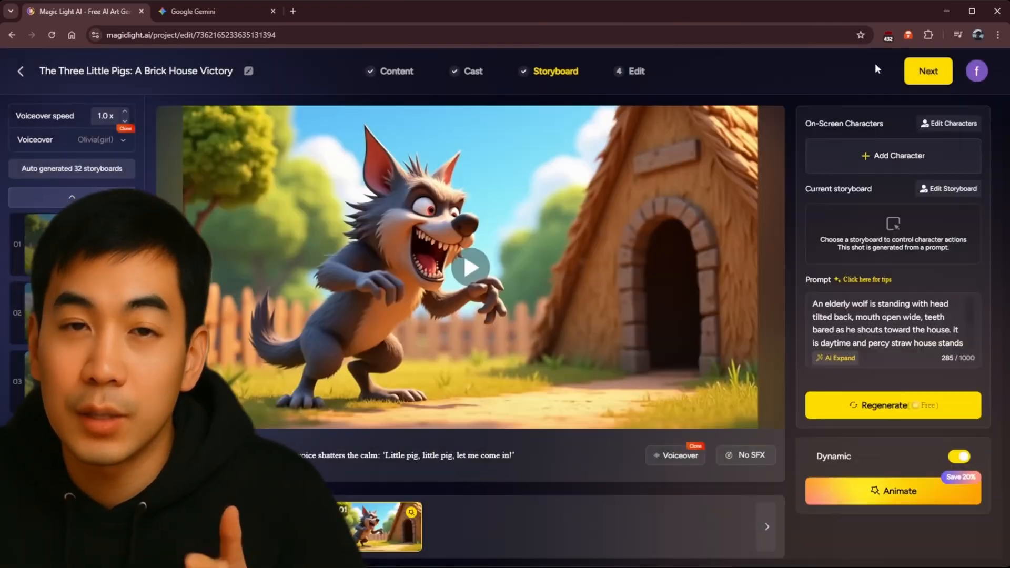
- Proceed to the Edit stage and apply the yellow header style to the cover title
{"action": "left_click", "coordinate": [926, 79]}
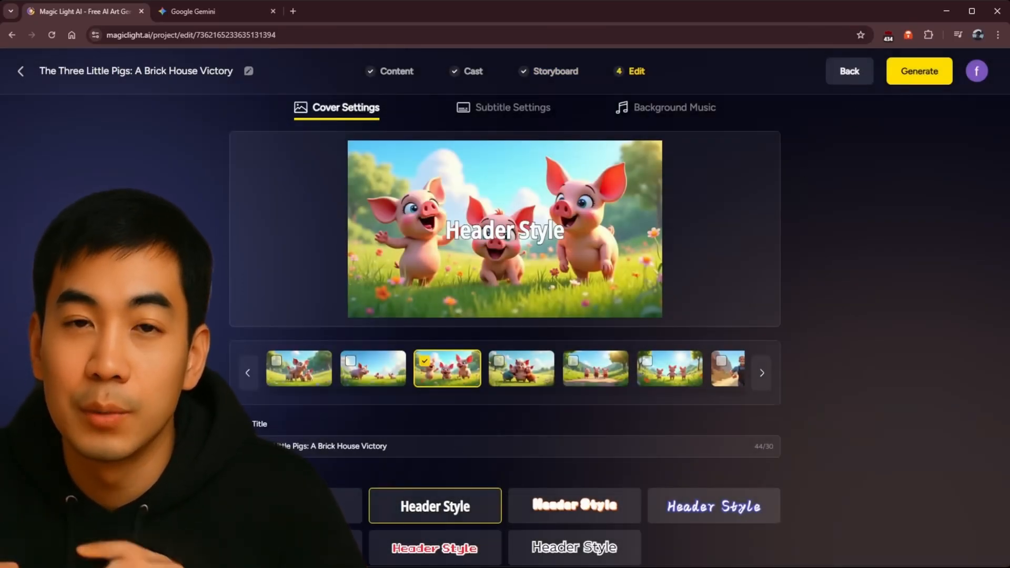
{"action": "left_click", "coordinate": [296, 548]}
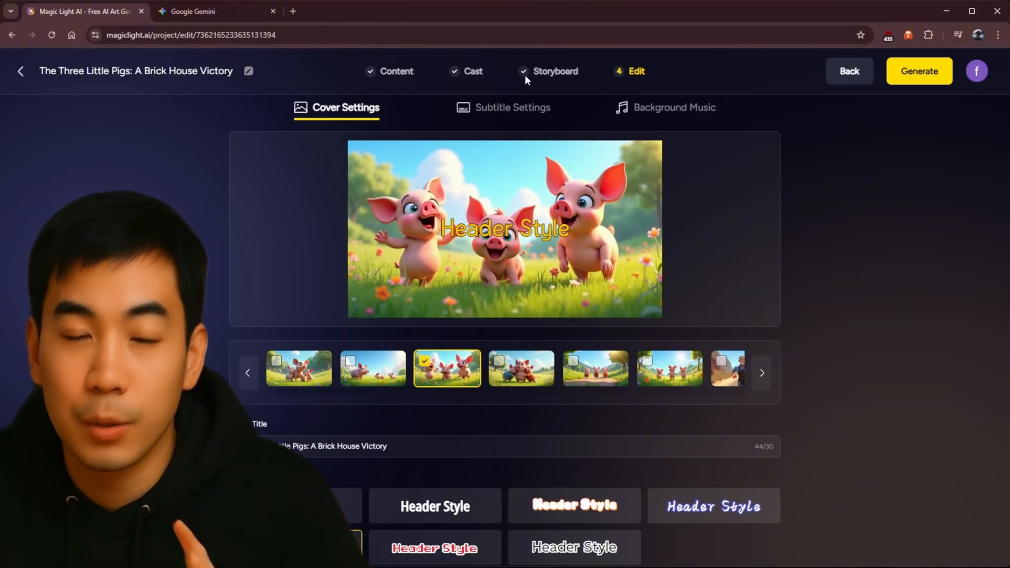
- Compare the yellow, red, orange-outlined and blue subtitle styles, and choose the white style with a thin black outline
{"action": "left_click", "coordinate": [519, 111]}
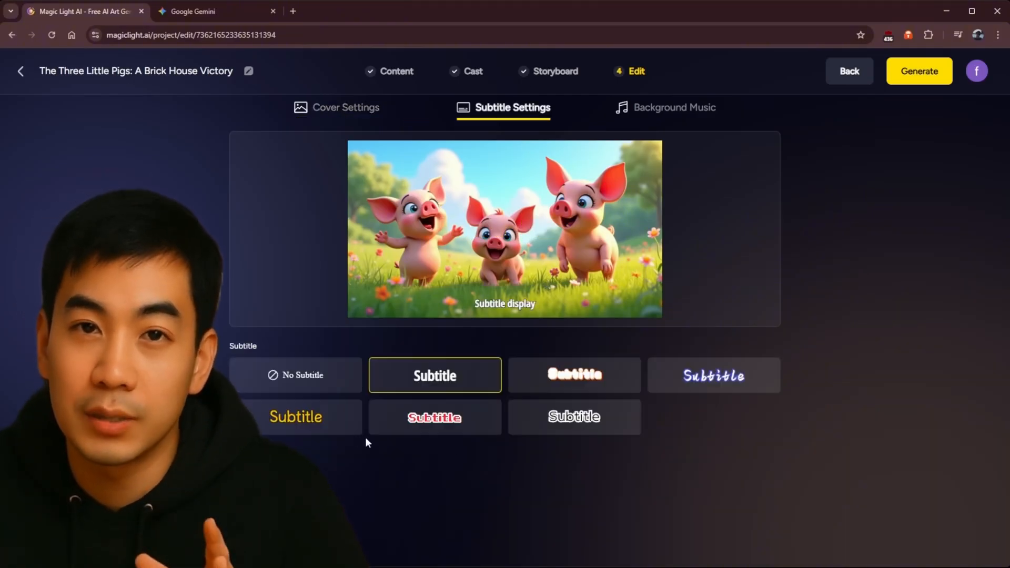
{"action": "left_click", "coordinate": [338, 432]}
{"action": "left_click", "coordinate": [416, 429]}
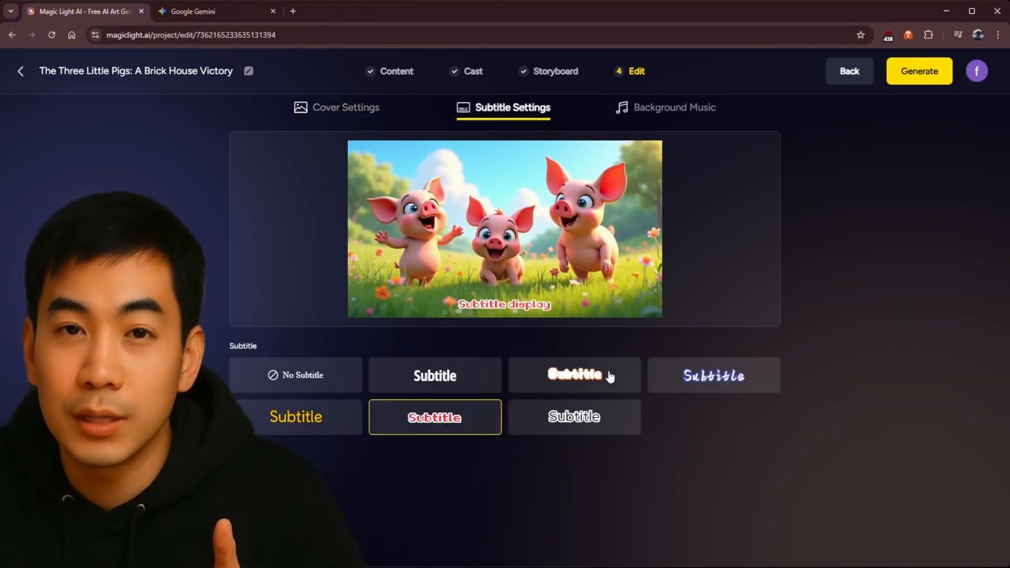
{"action": "left_click", "coordinate": [606, 374]}
{"action": "left_click", "coordinate": [697, 377]}
{"action": "left_click", "coordinate": [611, 426]}
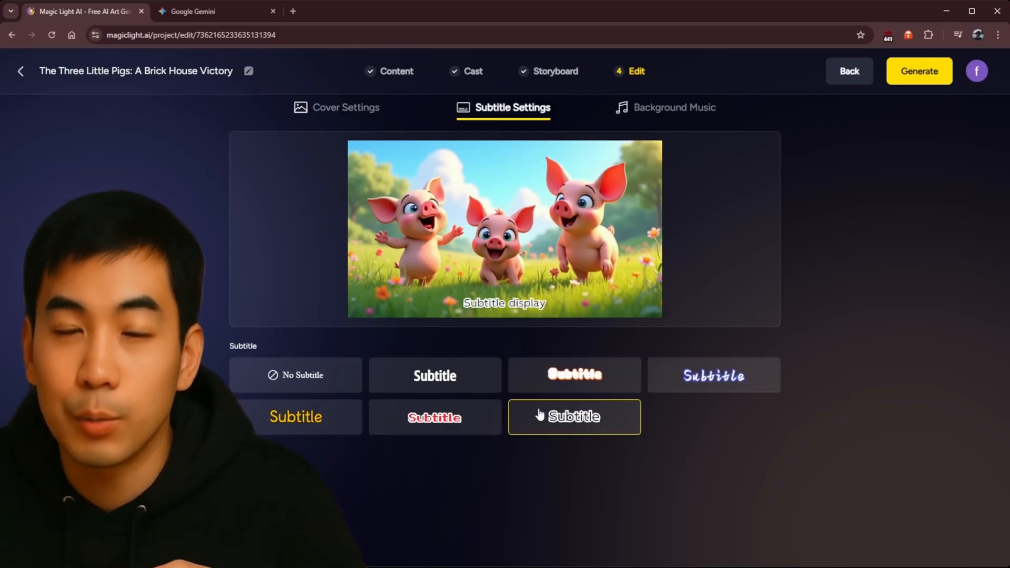
- Apply the plain bold white subtitle style, open the background music choices, and generate the video
{"action": "left_click", "coordinate": [468, 388]}
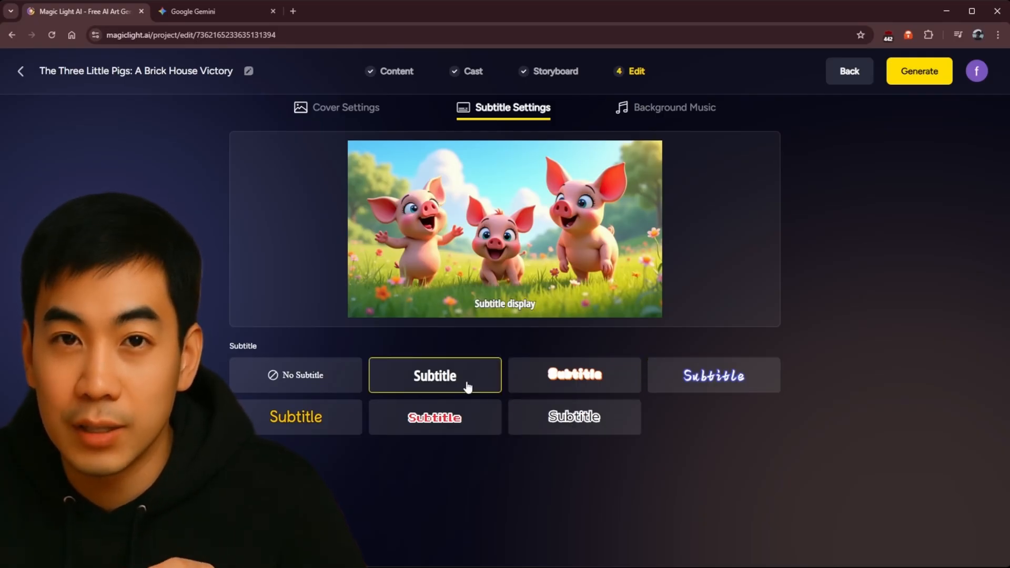
{"action": "left_click", "coordinate": [665, 111]}
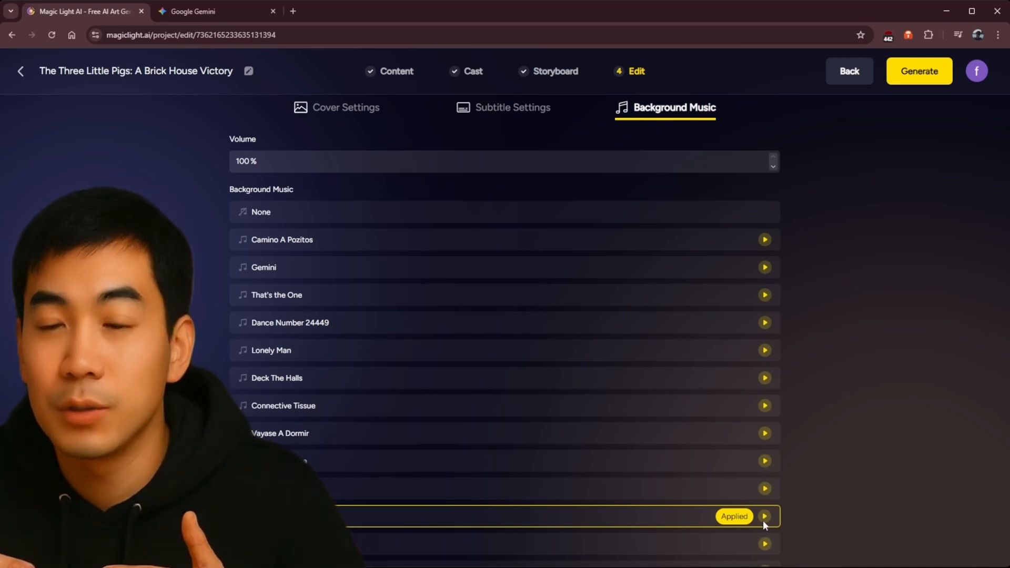
{"action": "left_click", "coordinate": [914, 78]}
{"action": "left_click", "coordinate": [539, 441]}
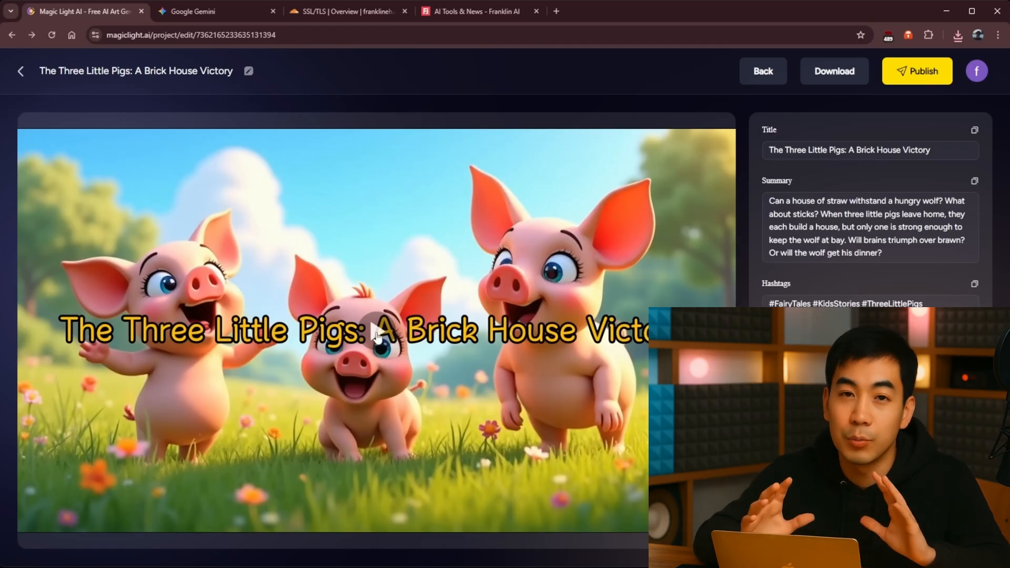
- Play the generated Three Little Pigs video in an enlarged view, starting from the beginning
{"action": "left_click", "coordinate": [377, 335]}
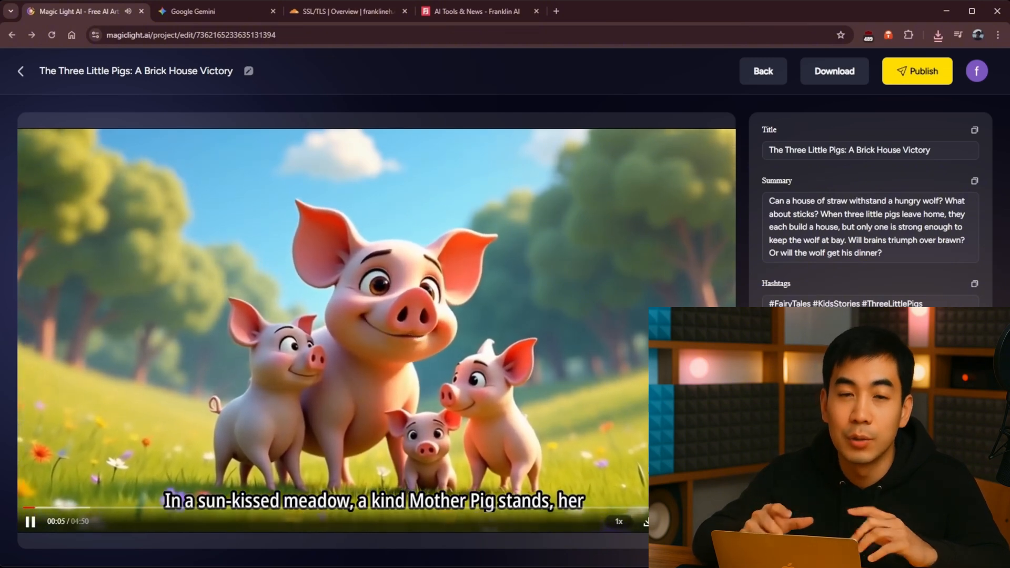
{"action": "key", "text": "f"}
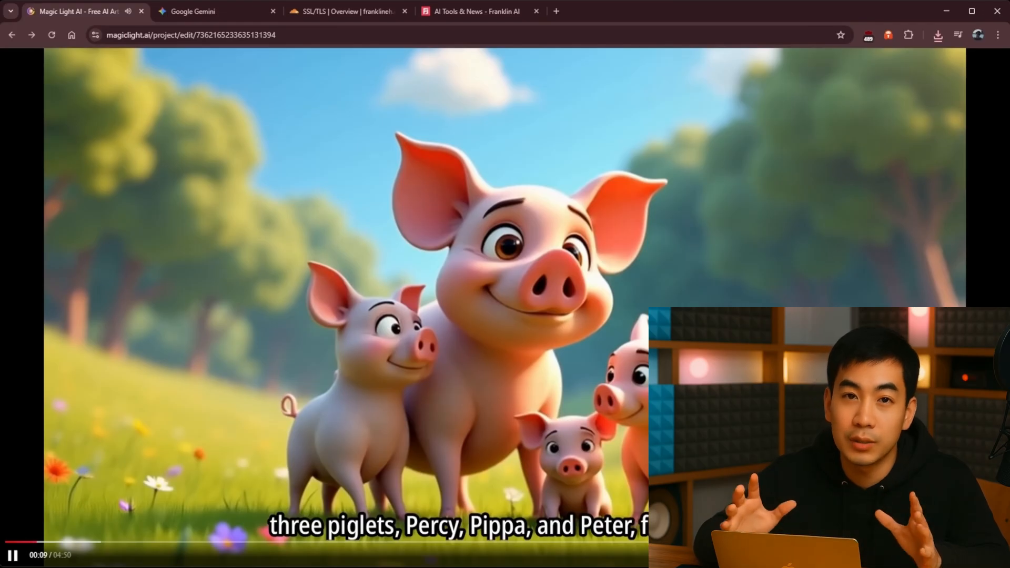
{"action": "left_click_drag", "start_coordinate": [33, 541], "coordinate": [5, 541]}
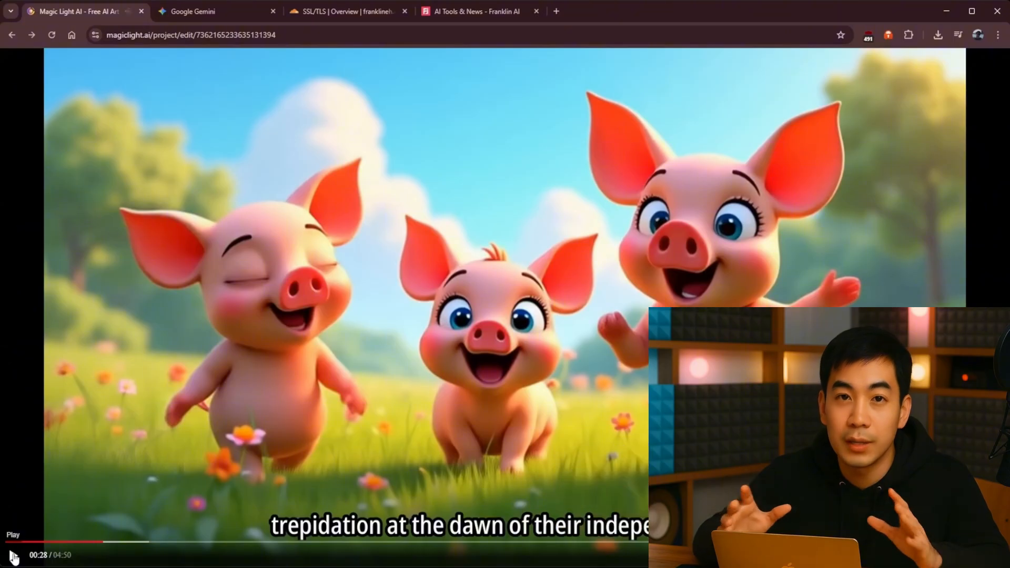
- Review the generated video scene by scene, pausing and resuming playback from the piglets' departure to the wolf at the straw house
{"action": "left_click", "coordinate": [13, 556]}
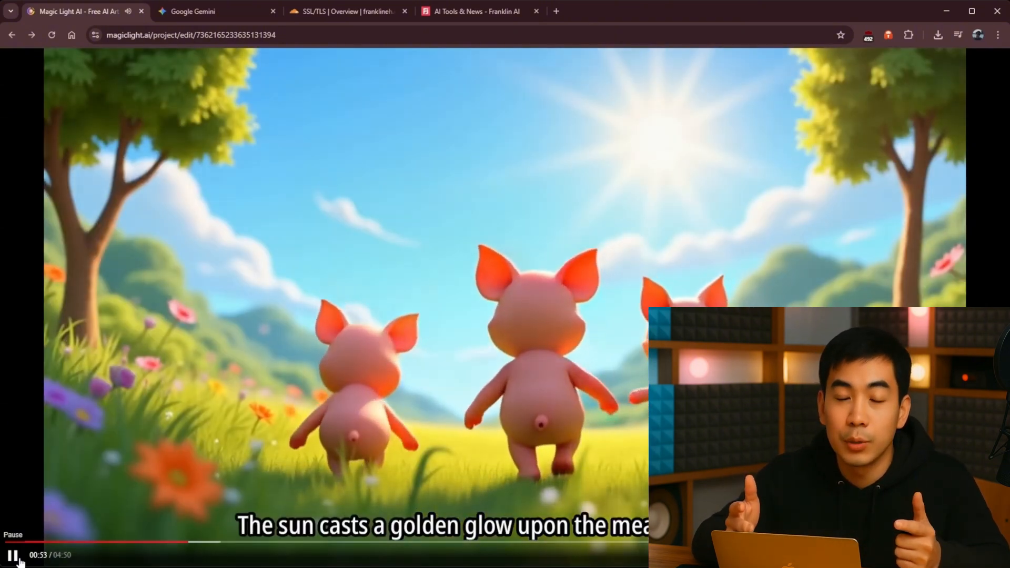
{"action": "left_click", "coordinate": [19, 560]}
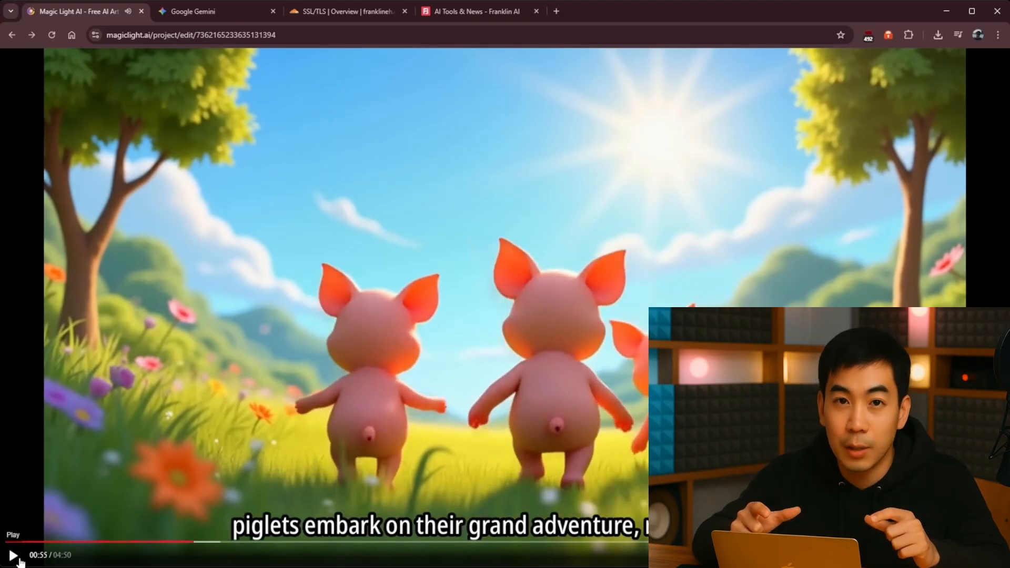
{"action": "left_click", "coordinate": [18, 560]}
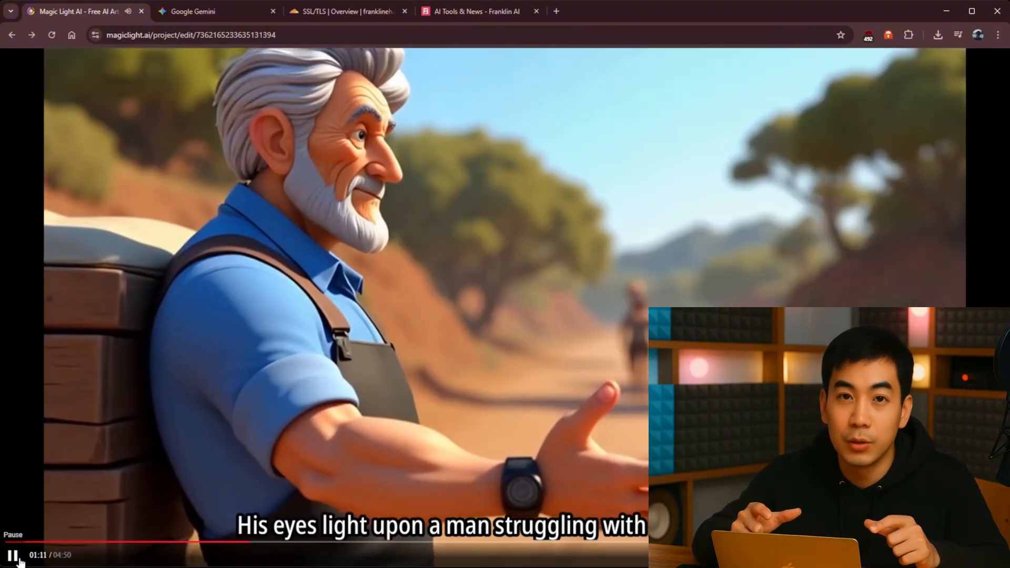
{"action": "left_click", "coordinate": [19, 561]}
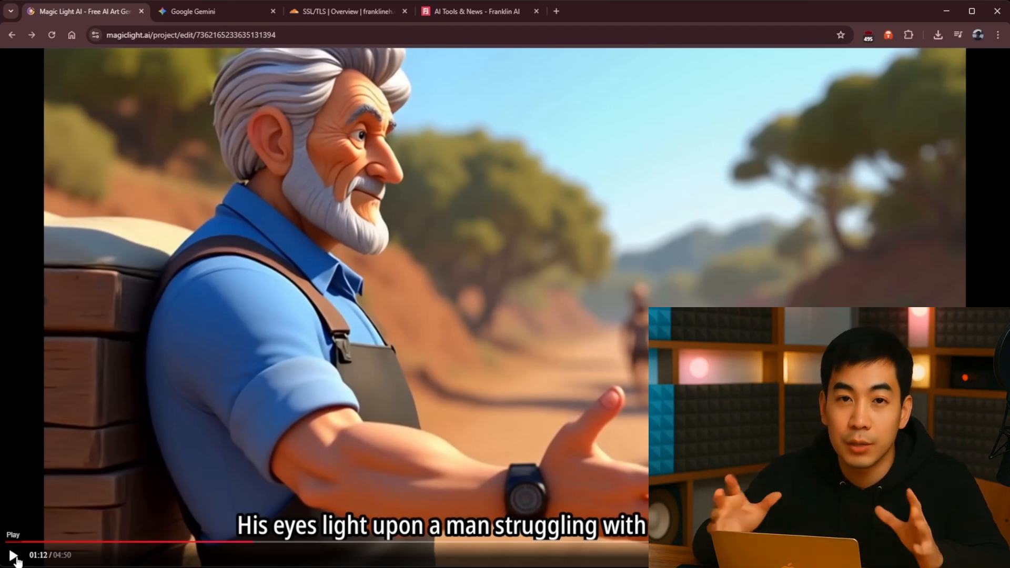
{"action": "left_click", "coordinate": [14, 557]}
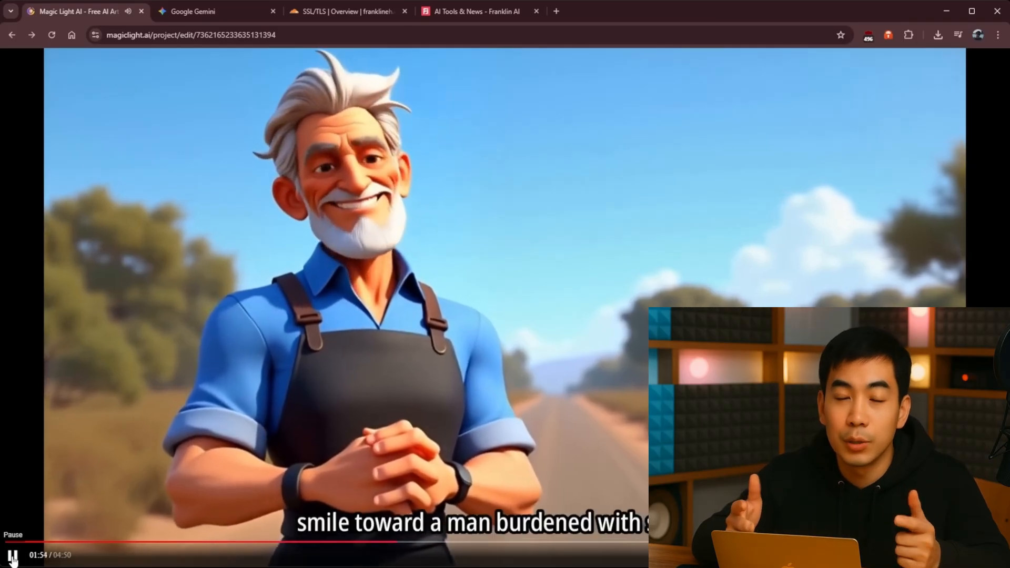
{"action": "left_click", "coordinate": [12, 557]}
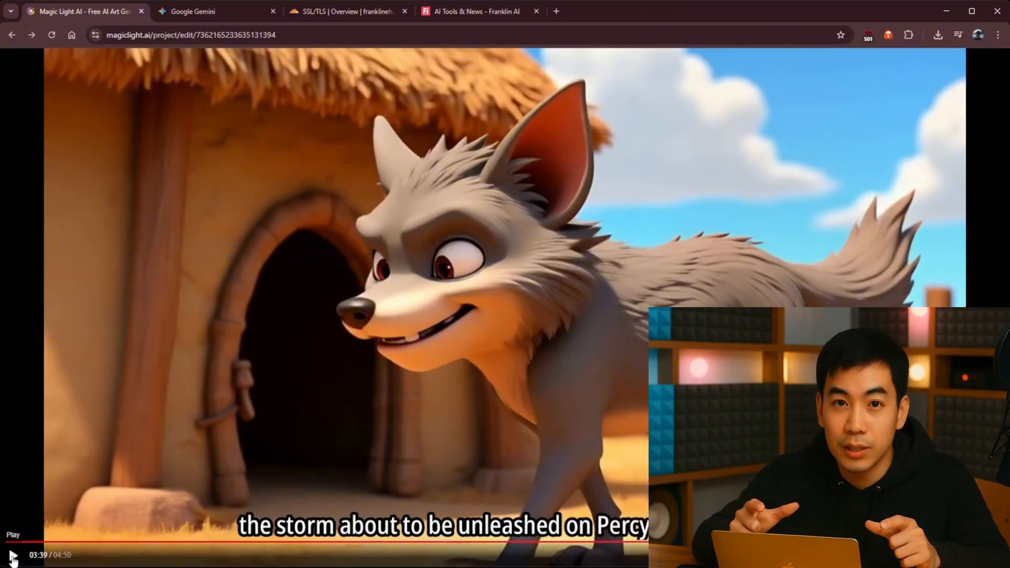
{"action": "left_click", "coordinate": [12, 556]}
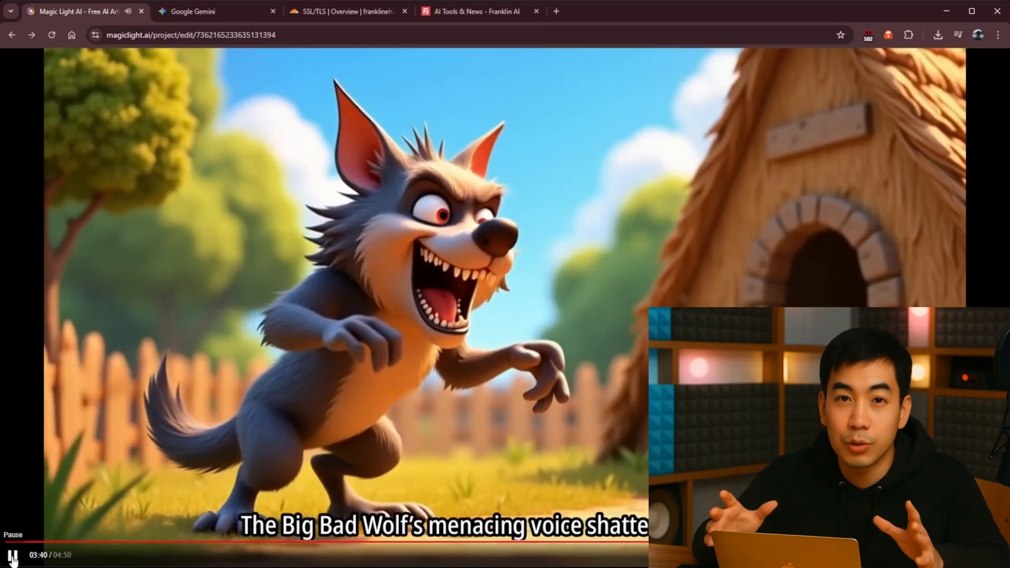